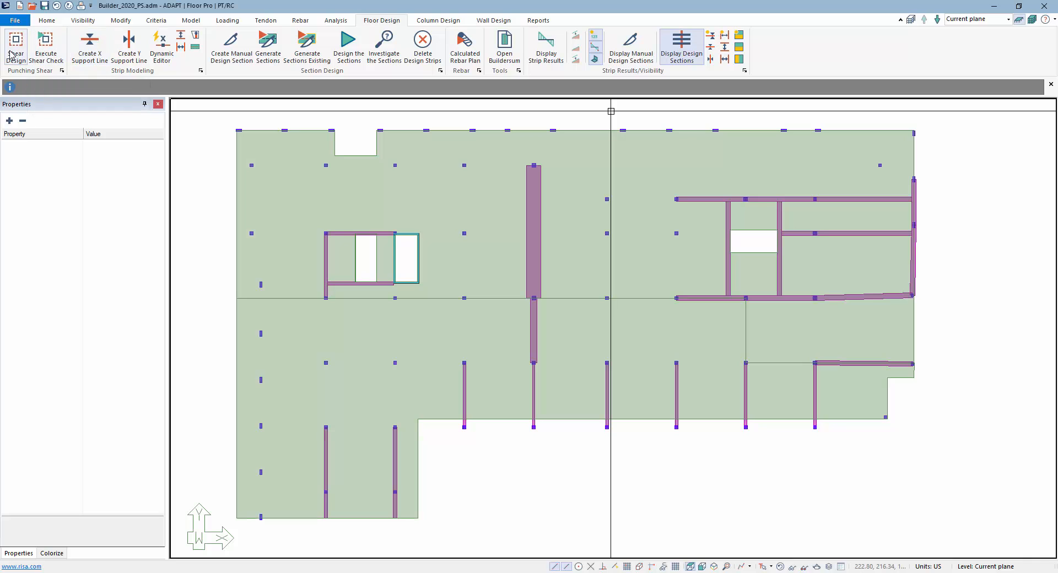
# Review the punching shear opening settings for detection radius and maximum reduction per support face in the shear design criteria
pyautogui.click(12, 54)
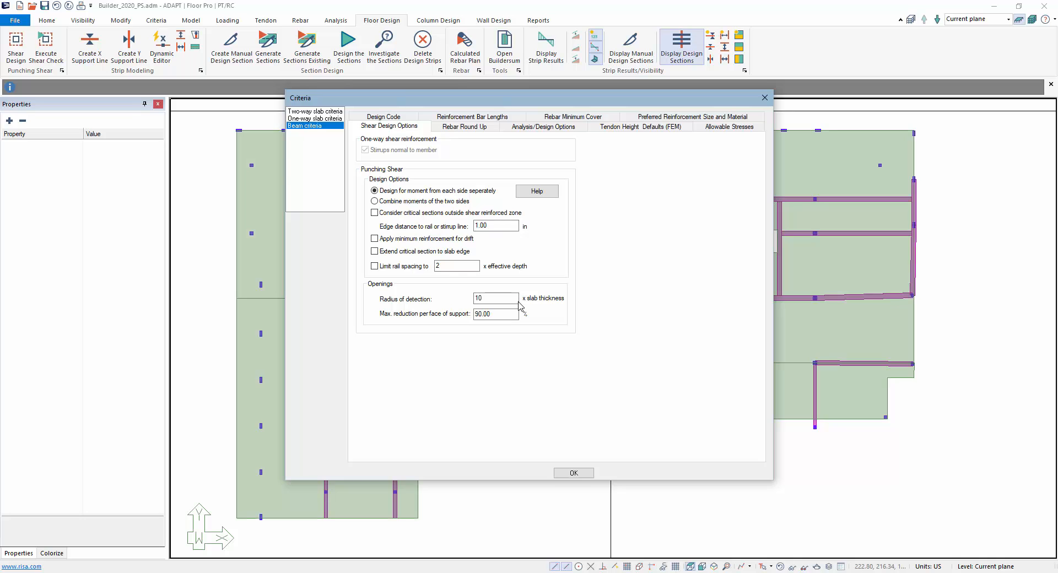
pyautogui.click(561, 472)
# Annotate the column beside the stair opening with a black circle, a labelled radius arrow and hatching inside the circle
pyautogui.scroll(5, 539, 286)
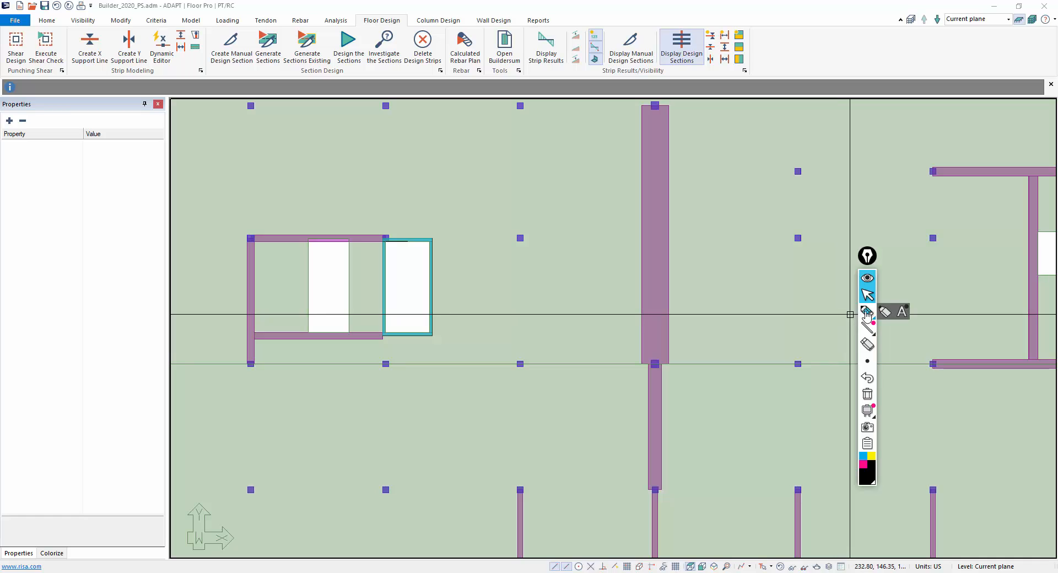
pyautogui.click(867, 312)
pyautogui.moveTo(543, 190)
pyautogui.mouseDown()
pyautogui.moveTo(515, 189)
pyautogui.moveTo(478, 227)
pyautogui.moveTo(496, 270)
pyautogui.moveTo(552, 216)
pyautogui.moveTo(539, 192)
pyautogui.mouseUp()
pyautogui.moveTo(519, 231)
pyautogui.mouseDown()
pyautogui.moveTo(522, 196)
pyautogui.moveTo(537, 192)
pyautogui.moveTo(530, 215)
pyautogui.moveTo(545, 215)
pyautogui.mouseUp()
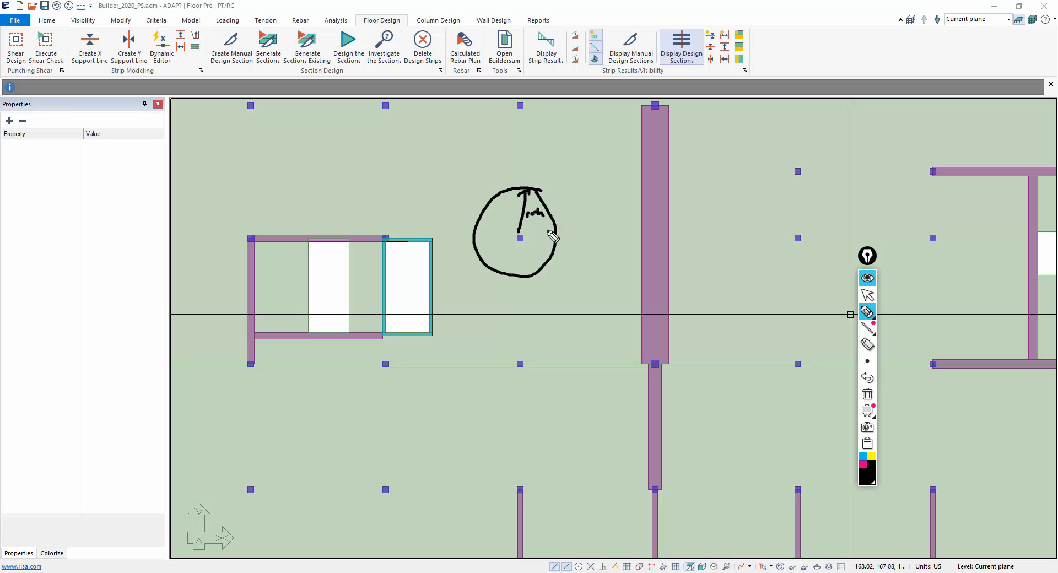
pyautogui.moveTo(553, 225); pyautogui.dragTo(530, 266)
pyautogui.moveTo(532, 210); pyautogui.dragTo(512, 260)
pyautogui.moveTo(524, 204)
pyautogui.mouseDown()
pyautogui.moveTo(499, 261)
pyautogui.moveTo(484, 242)
pyautogui.mouseUp()
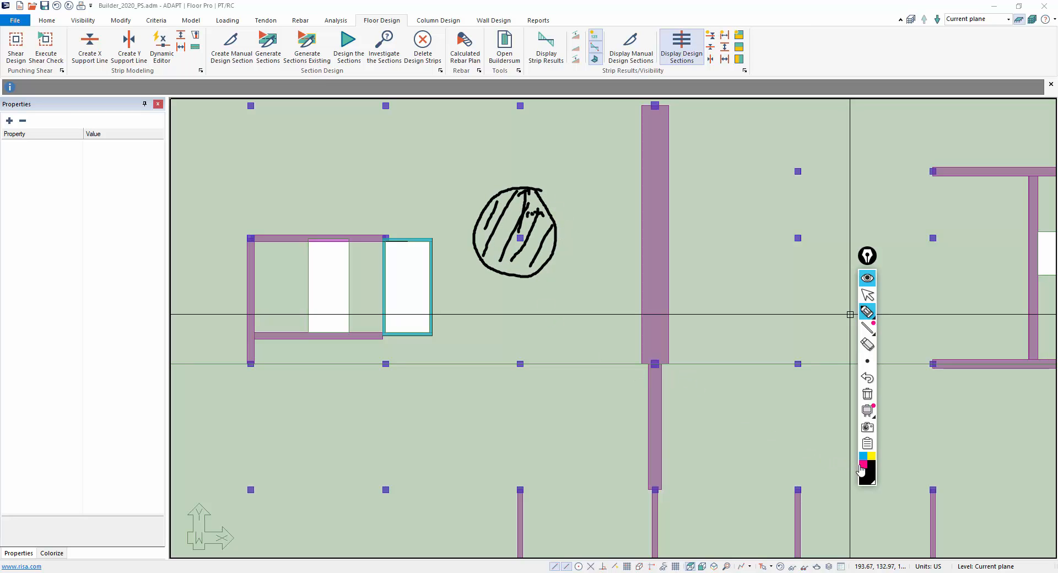
# Mark one magenta opening inside the circle and another across its edge, and add blue strokes around the column
pyautogui.click(863, 464)
pyautogui.moveTo(490, 234)
pyautogui.mouseDown()
pyautogui.moveTo(509, 252)
pyautogui.moveTo(491, 234)
pyautogui.moveTo(505, 251)
pyautogui.moveTo(493, 252)
pyautogui.mouseUp()
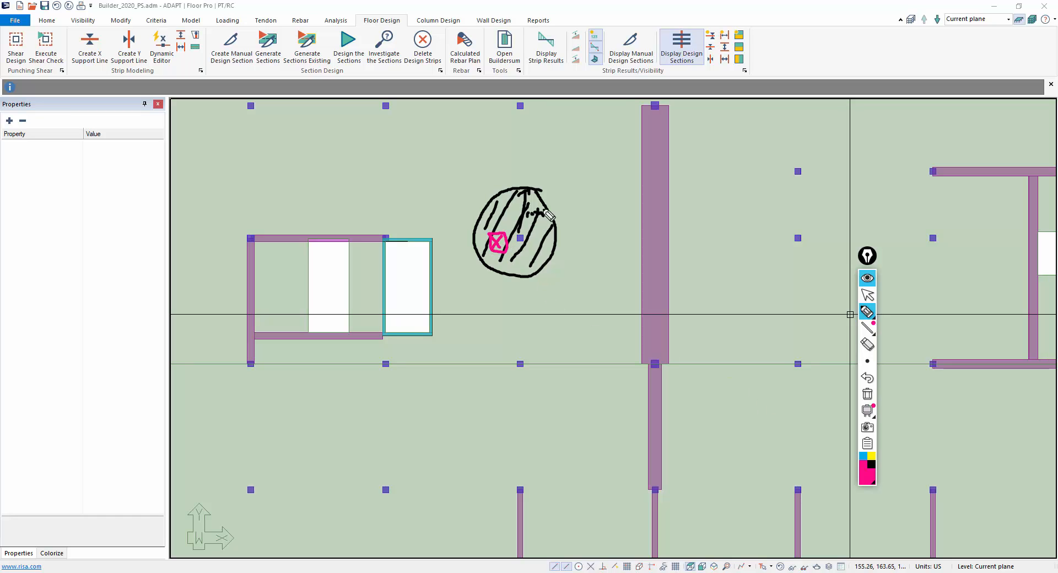
pyautogui.moveTo(551, 198)
pyautogui.mouseDown()
pyautogui.moveTo(540, 212)
pyautogui.moveTo(562, 214)
pyautogui.moveTo(549, 199)
pyautogui.moveTo(559, 220)
pyautogui.moveTo(545, 221)
pyautogui.mouseUp()
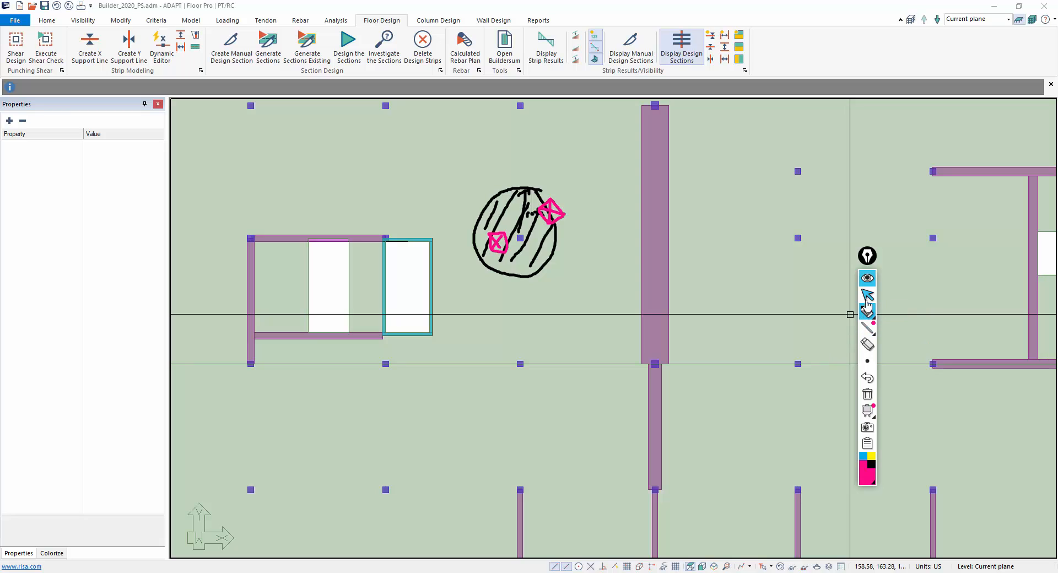
pyautogui.click(863, 457)
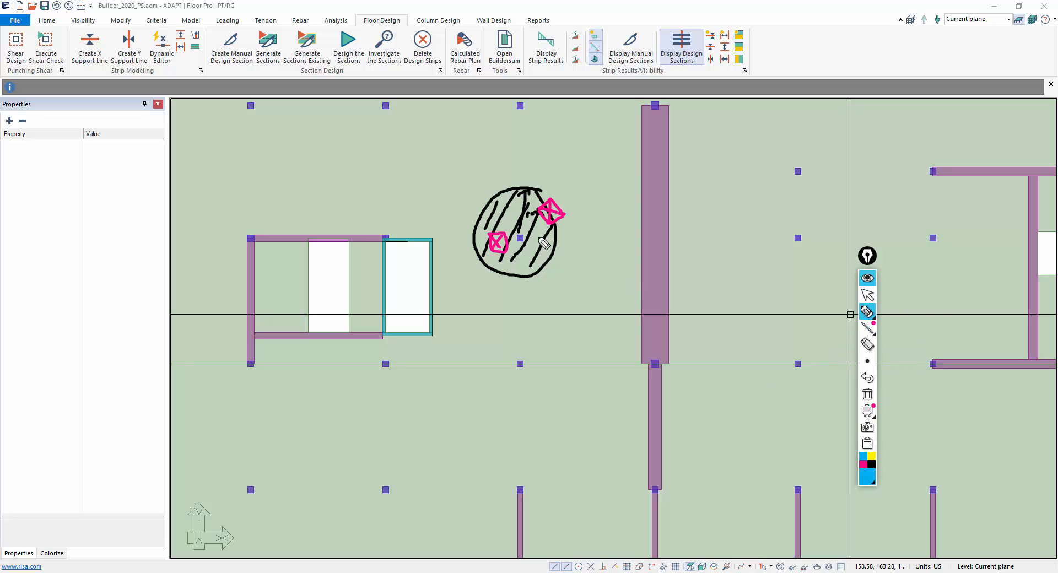
pyautogui.moveTo(532, 220)
pyautogui.mouseDown()
pyautogui.moveTo(533, 244)
pyautogui.moveTo(495, 259)
pyautogui.mouseUp()
pyautogui.moveTo(482, 220); pyautogui.dragTo(519, 242)
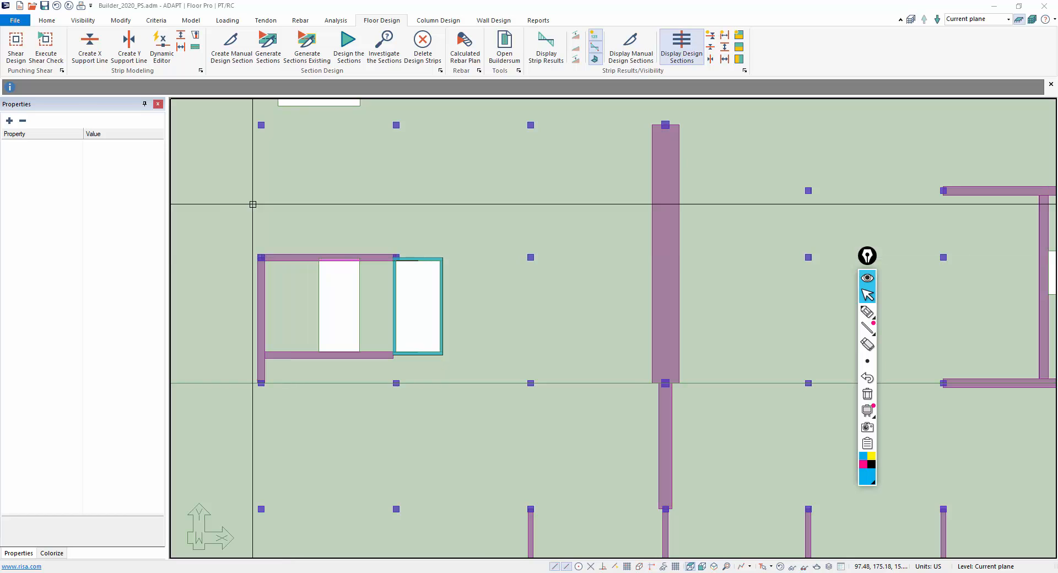
# Recheck the opening detection and face reduction limits in the punching shear criteria
pyautogui.click(13, 46)
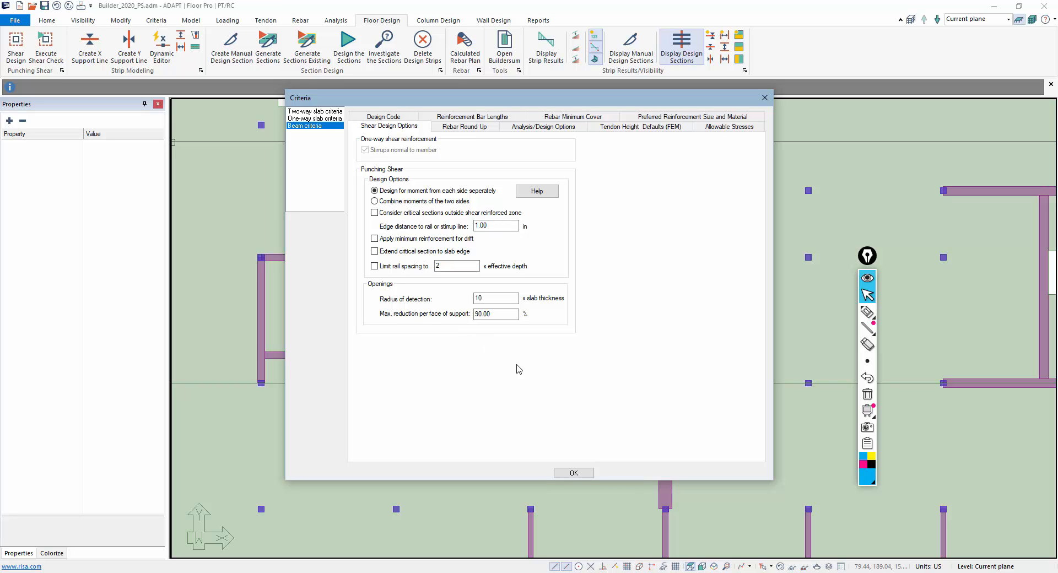
pyautogui.click(573, 473)
# Sketch four blue rectangular openings of different sizes around the column beside the stair opening
pyautogui.scroll(3, 545, 336)
pyautogui.scroll(5, 543, 331)
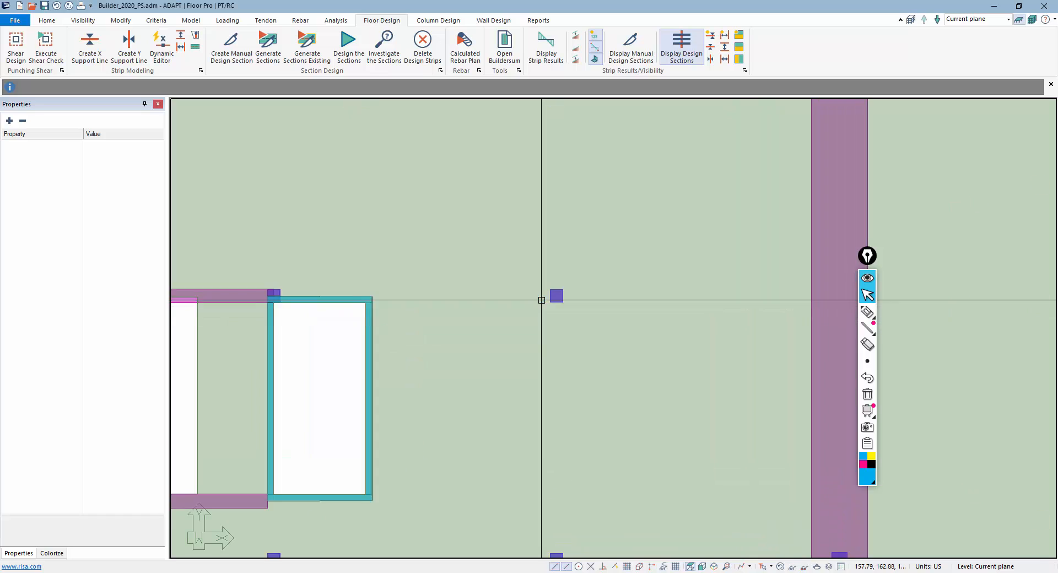
pyautogui.scroll(1, 549, 337)
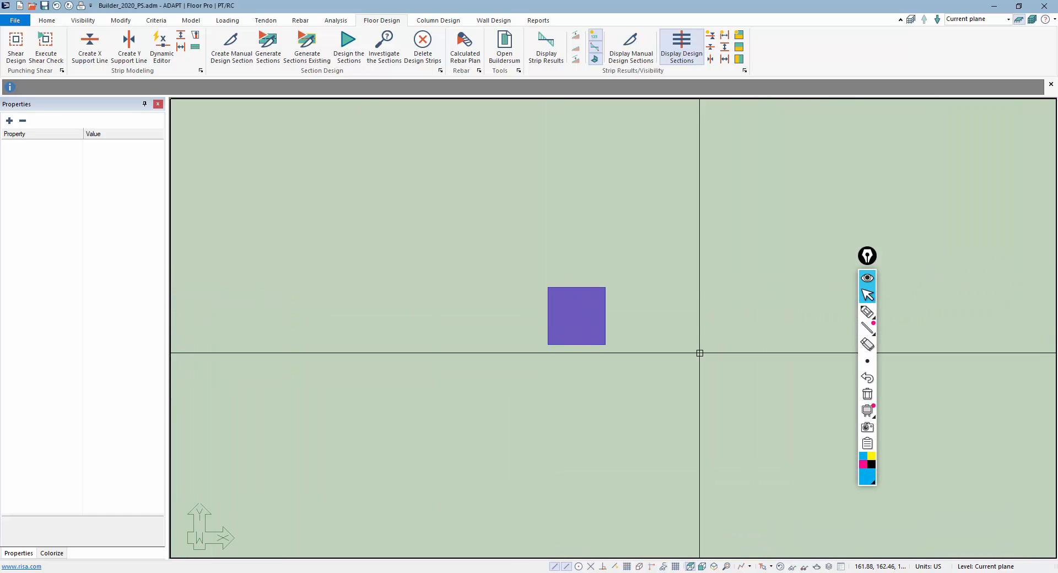
pyautogui.click(868, 312)
pyautogui.moveTo(679, 153)
pyautogui.mouseDown()
pyautogui.moveTo(680, 177)
pyautogui.moveTo(746, 220)
pyautogui.moveTo(681, 149)
pyautogui.mouseUp()
pyautogui.moveTo(644, 266)
pyautogui.mouseDown()
pyautogui.moveTo(644, 283)
pyautogui.moveTo(666, 293)
pyautogui.moveTo(643, 267)
pyautogui.mouseUp()
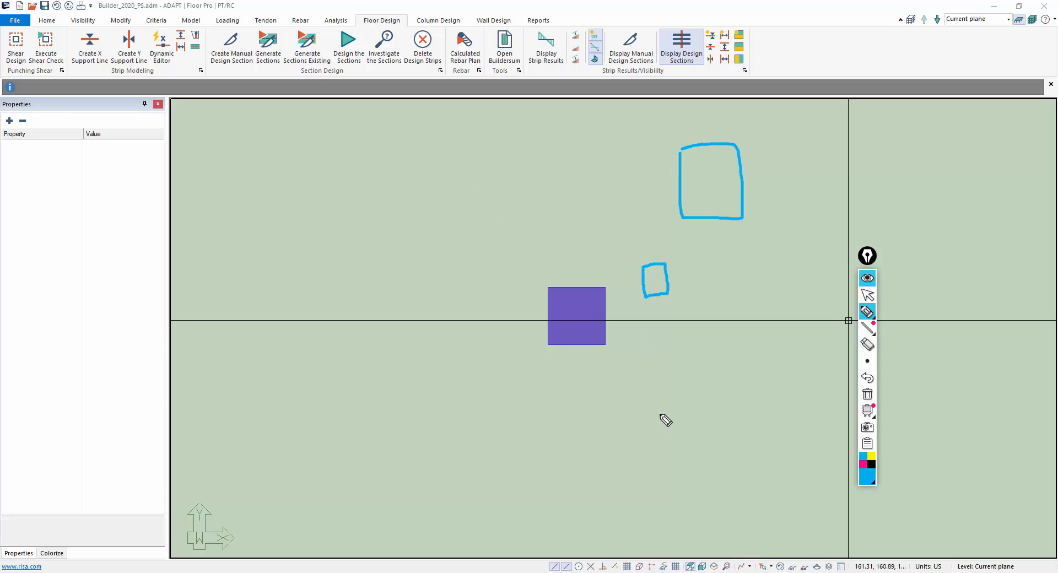
pyautogui.moveTo(663, 421)
pyautogui.mouseDown()
pyautogui.moveTo(720, 453)
pyautogui.moveTo(672, 413)
pyautogui.moveTo(649, 412)
pyautogui.mouseUp()
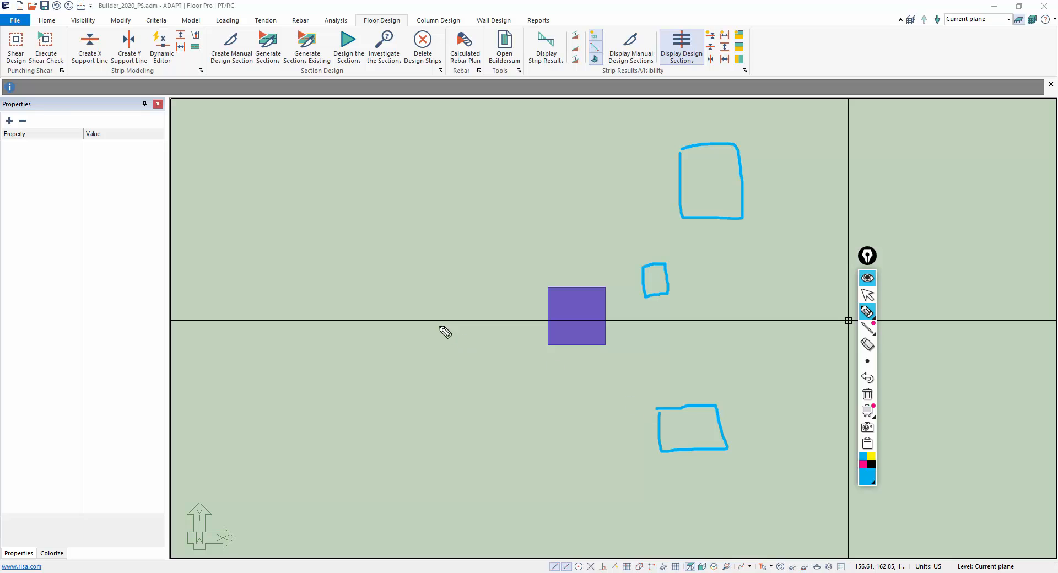
pyautogui.moveTo(438, 325)
pyautogui.mouseDown()
pyautogui.moveTo(492, 396)
pyautogui.moveTo(485, 323)
pyautogui.moveTo(438, 323)
pyautogui.mouseUp()
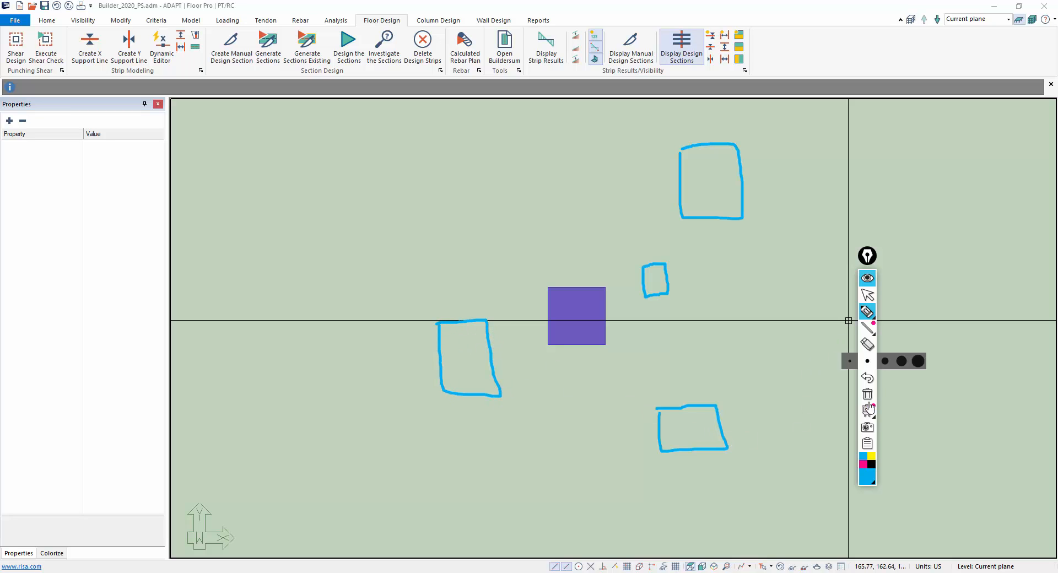
# Draw a magenta line from the column centre past the near corner of the opening to its upper right
pyautogui.click(863, 464)
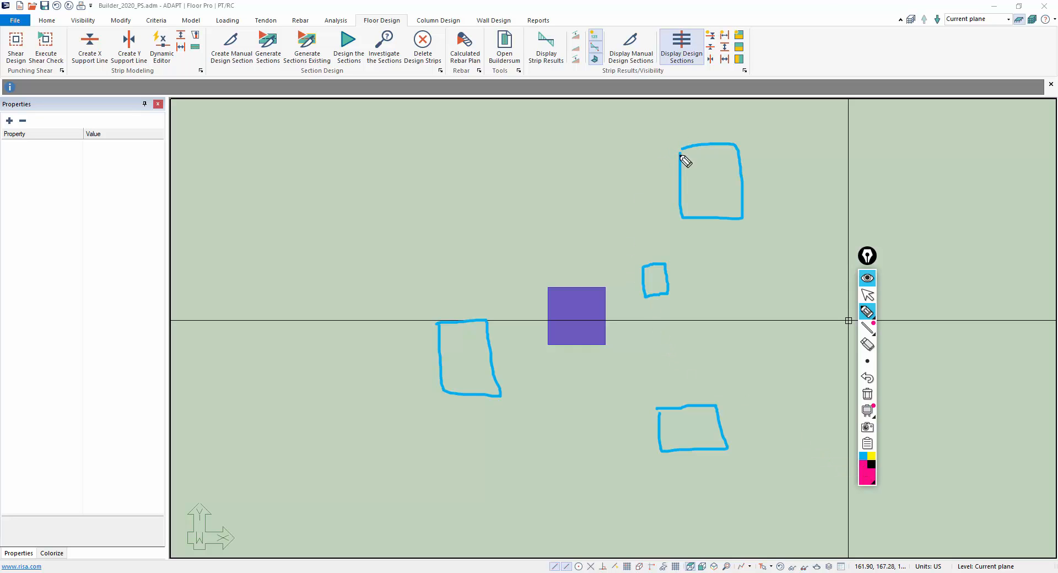
pyautogui.moveTo(575, 316); pyautogui.dragTo(690, 134)
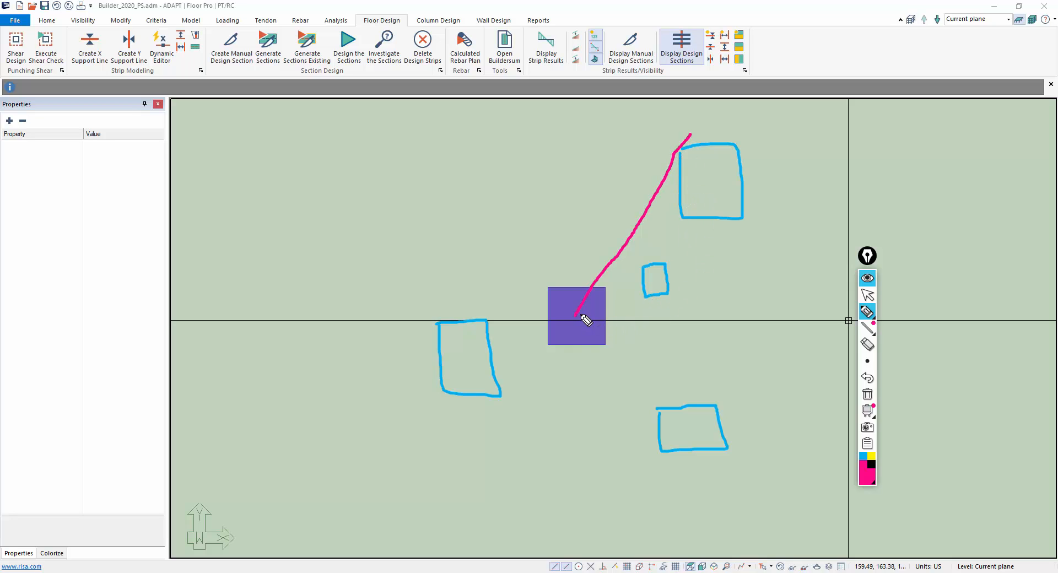
pyautogui.moveTo(583, 317)
pyautogui.mouseDown()
pyautogui.moveTo(756, 225)
pyautogui.moveTo(771, 207)
pyautogui.mouseUp()
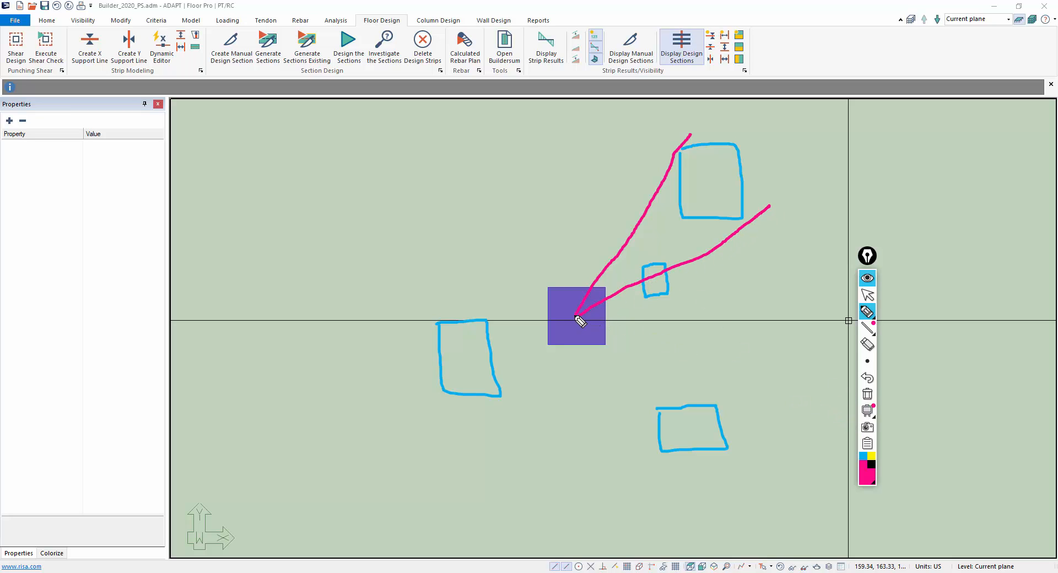
pyautogui.moveTo(577, 316); pyautogui.dragTo(781, 272)
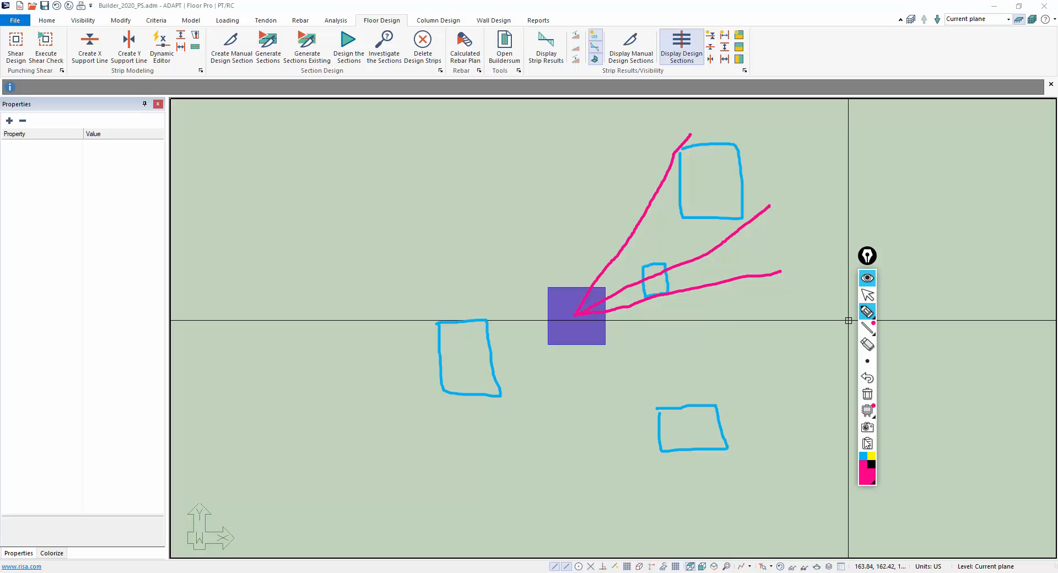
pyautogui.click(867, 378)
pyautogui.click(868, 378)
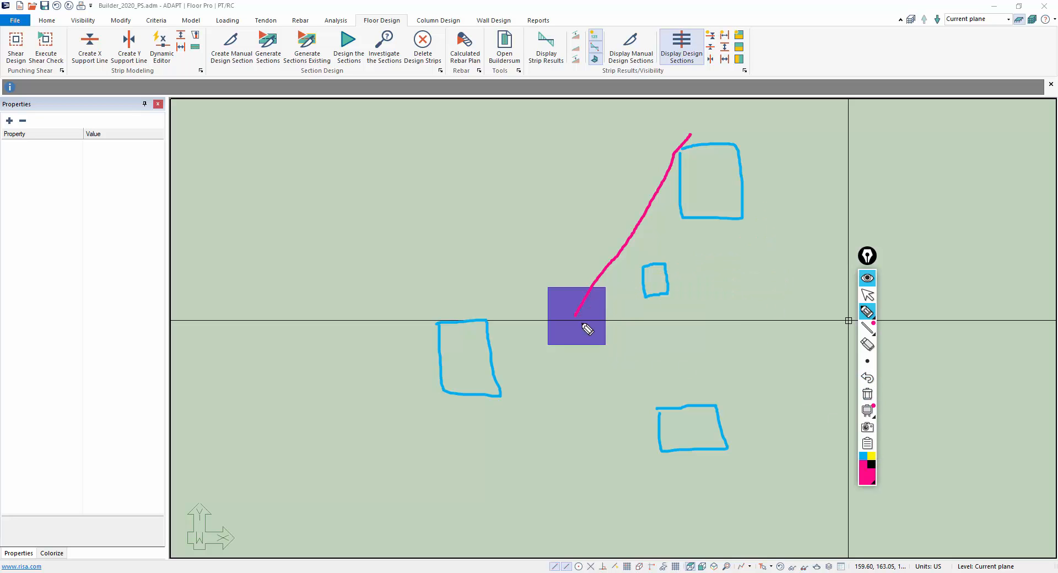
# Draw the remaining magenta lines from the column centre past the edges of the small, lower-right and lower-left openings
pyautogui.moveTo(577, 317)
pyautogui.mouseDown()
pyautogui.moveTo(696, 295)
pyautogui.moveTo(754, 268)
pyautogui.mouseUp()
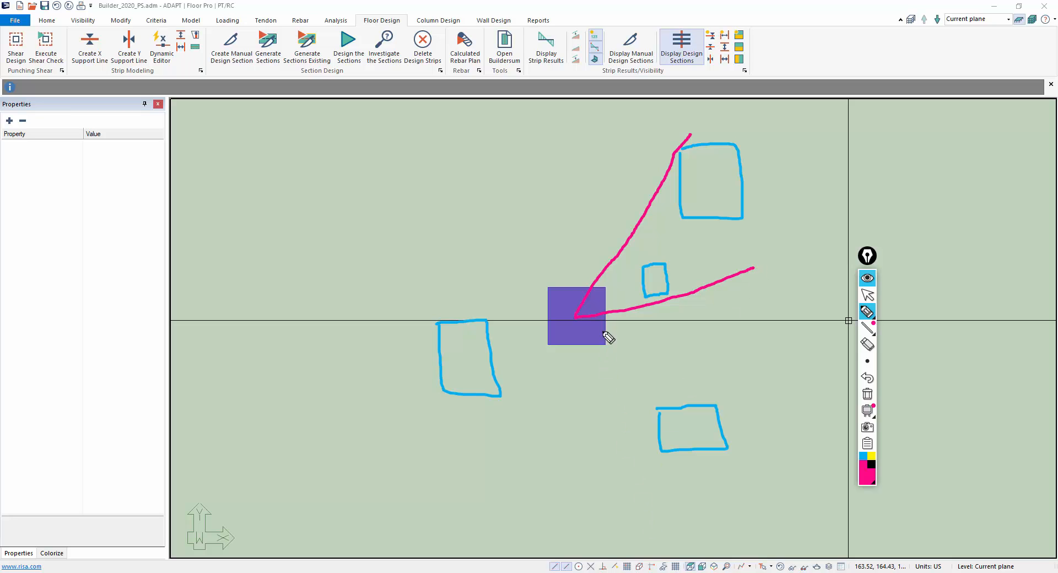
pyautogui.moveTo(577, 317); pyautogui.dragTo(748, 428)
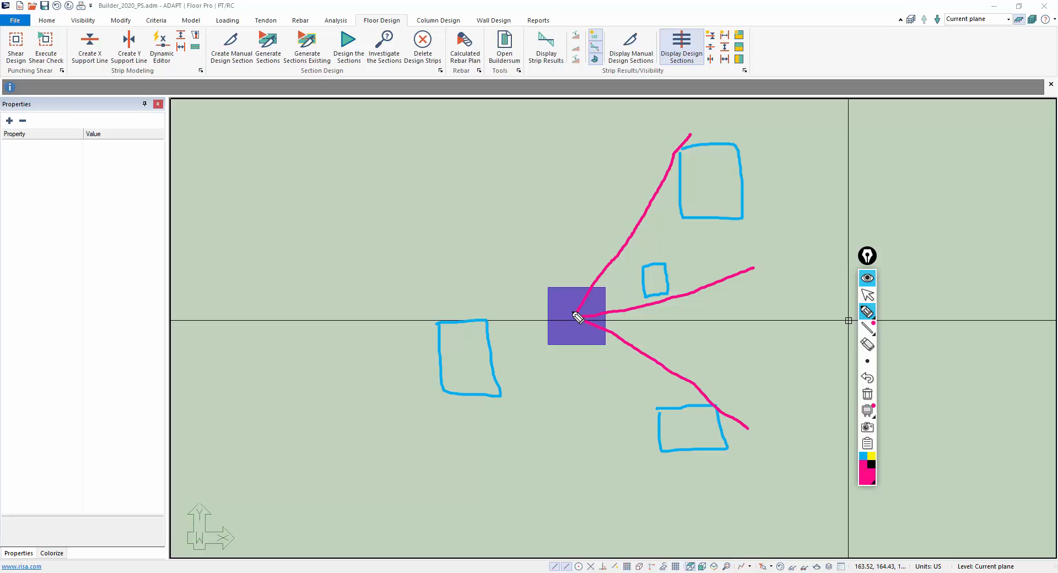
pyautogui.moveTo(575, 317); pyautogui.dragTo(691, 490)
pyautogui.moveTo(575, 317)
pyautogui.mouseDown()
pyautogui.moveTo(543, 366)
pyautogui.moveTo(461, 427)
pyautogui.mouseUp()
pyautogui.moveTo(575, 314); pyautogui.dragTo(384, 322)
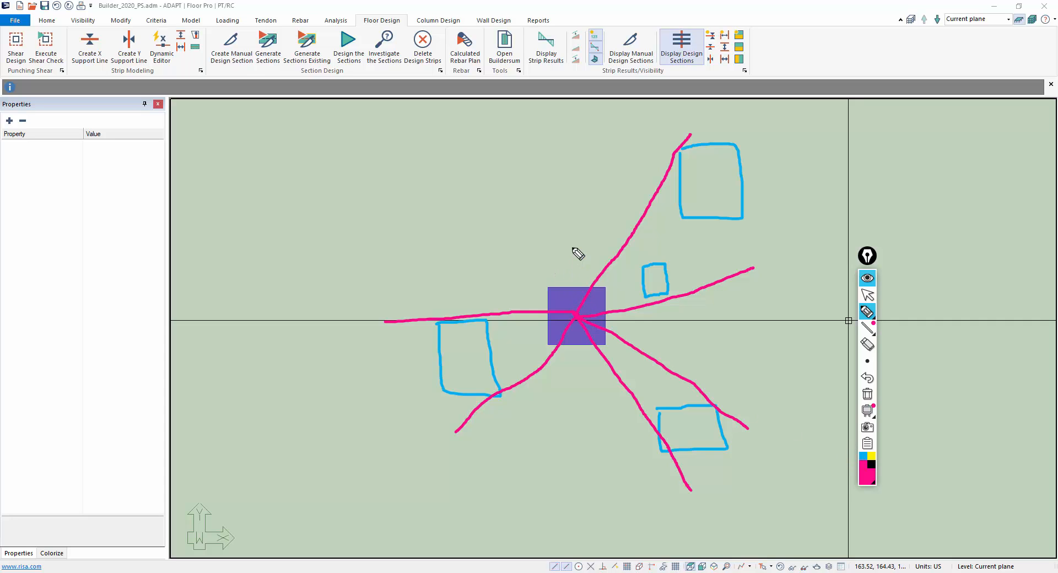
# Sketch magenta local axes at the column with arrowheads, label them R and S, and mark their positive sides with plus signs
pyautogui.moveTo(572, 246)
pyautogui.mouseDown()
pyautogui.moveTo(572, 315)
pyautogui.moveTo(656, 322)
pyautogui.mouseUp()
pyautogui.moveTo(649, 312); pyautogui.dragTo(656, 332)
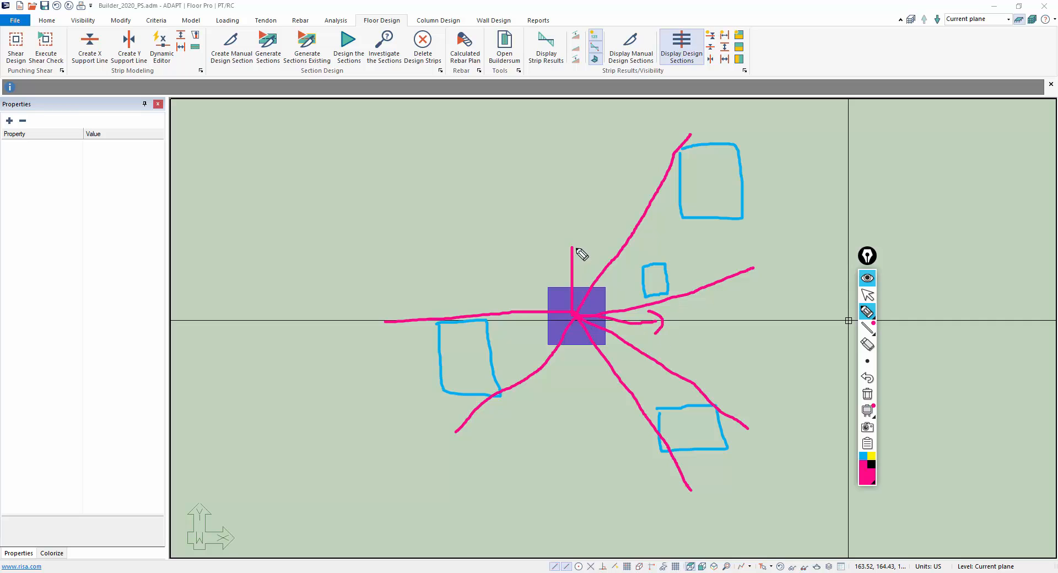
pyautogui.moveTo(576, 241)
pyautogui.mouseDown()
pyautogui.moveTo(563, 246)
pyautogui.moveTo(568, 208)
pyautogui.moveTo(565, 228)
pyautogui.mouseUp()
pyautogui.moveTo(676, 320)
pyautogui.mouseDown()
pyautogui.moveTo(677, 312)
pyautogui.moveTo(691, 319)
pyautogui.mouseUp()
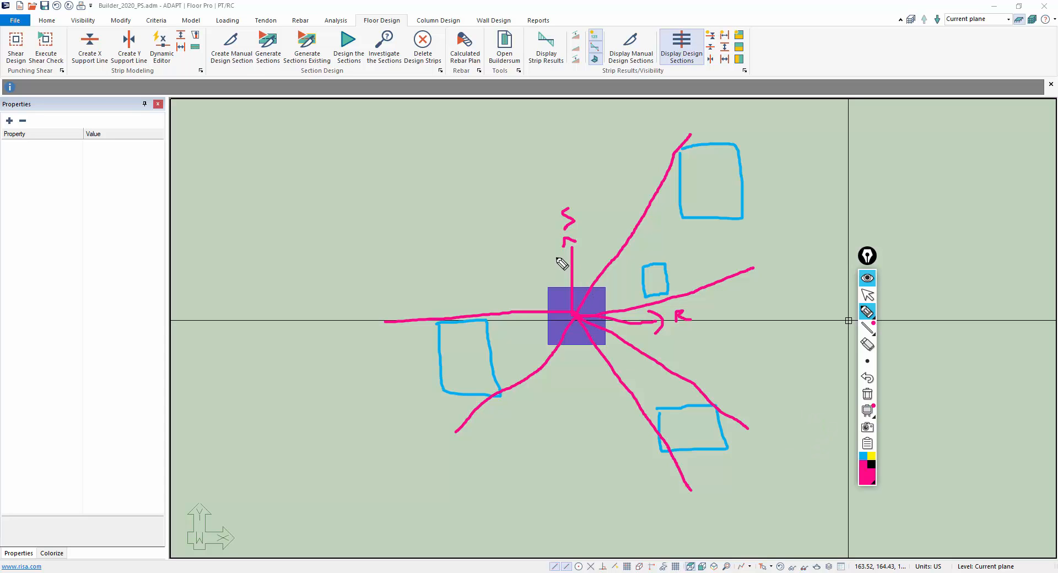
pyautogui.moveTo(579, 253); pyautogui.dragTo(585, 257)
pyautogui.moveTo(652, 325); pyautogui.dragTo(657, 330)
# Hatch in yellow the three wedge-shaped areas between the magenta lines that radiate from the column to the openings
pyautogui.click(871, 455)
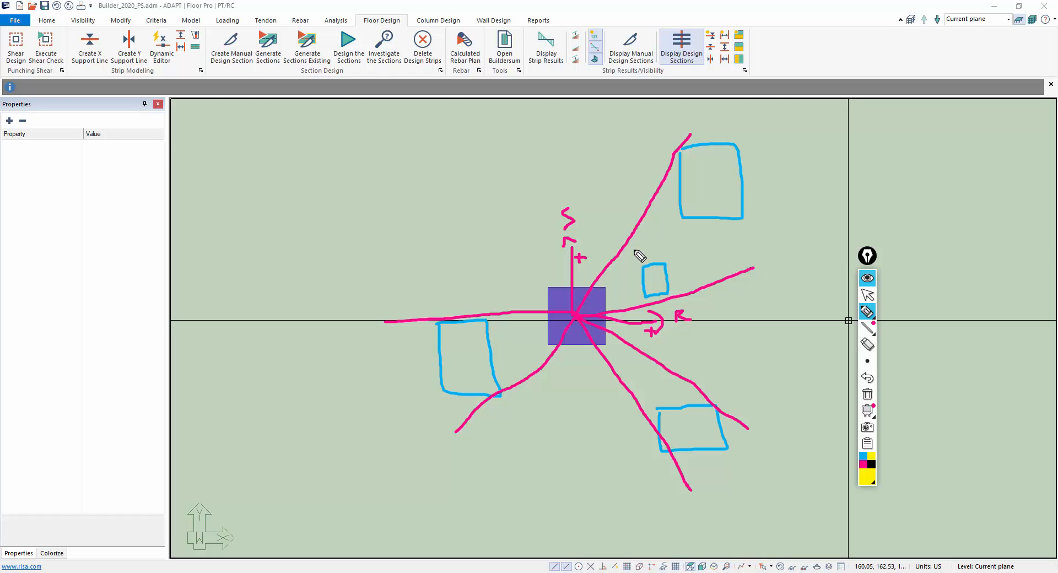
pyautogui.moveTo(601, 274); pyautogui.dragTo(598, 303)
pyautogui.moveTo(615, 254); pyautogui.dragTo(616, 307)
pyautogui.moveTo(630, 226); pyautogui.dragTo(631, 301)
pyautogui.moveTo(646, 196)
pyautogui.mouseDown()
pyautogui.moveTo(649, 297)
pyautogui.moveTo(692, 270)
pyautogui.mouseUp()
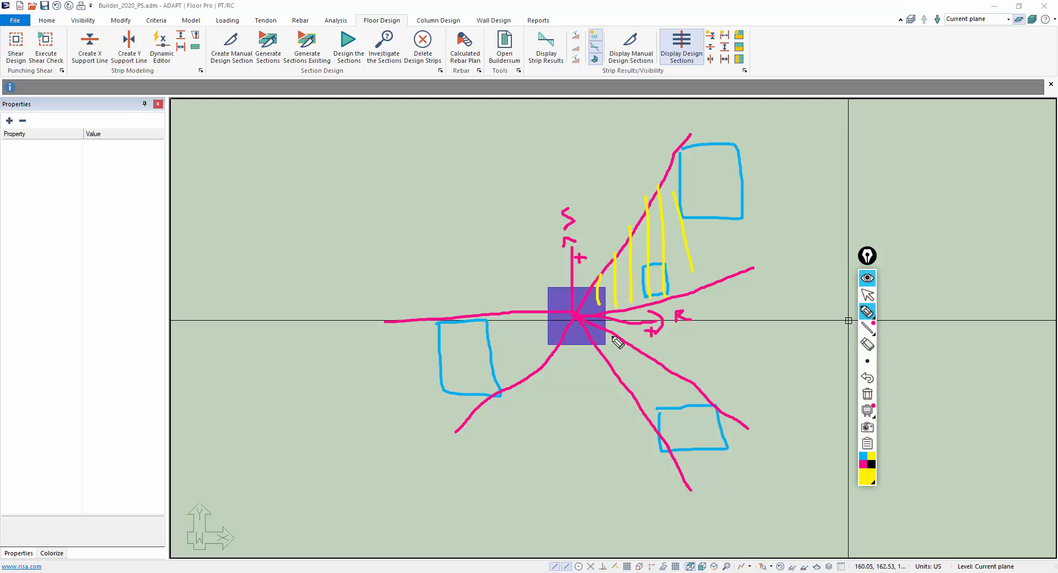
pyautogui.moveTo(612, 336)
pyautogui.mouseDown()
pyautogui.moveTo(606, 353)
pyautogui.moveTo(623, 369)
pyautogui.mouseUp()
pyautogui.moveTo(639, 359); pyautogui.dragTo(661, 407)
pyautogui.moveTo(544, 313)
pyautogui.mouseDown()
pyautogui.moveTo(560, 363)
pyautogui.moveTo(539, 377)
pyautogui.mouseUp()
pyautogui.moveTo(496, 319); pyautogui.dragTo(514, 378)
pyautogui.moveTo(466, 327); pyautogui.dragTo(490, 387)
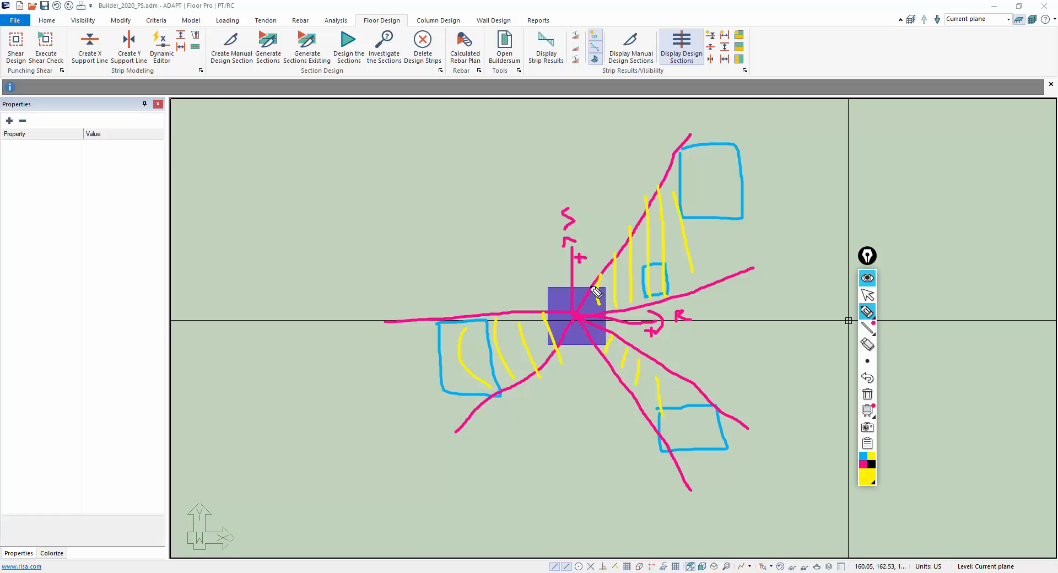
# Highlight in yellow the column face portions inside the wedges, number them in blue and box the number at the left face
pyautogui.moveTo(593, 287)
pyautogui.mouseDown()
pyautogui.moveTo(604, 286)
pyautogui.moveTo(608, 307)
pyautogui.mouseUp()
pyautogui.moveTo(547, 316)
pyautogui.mouseDown()
pyautogui.moveTo(559, 344)
pyautogui.moveTo(548, 339)
pyautogui.mouseUp()
pyautogui.click(863, 456)
pyautogui.moveTo(599, 273); pyautogui.dragTo(616, 302)
pyautogui.moveTo(611, 337)
pyautogui.mouseDown()
pyautogui.moveTo(602, 356)
pyautogui.moveTo(549, 356)
pyautogui.moveTo(538, 336)
pyautogui.mouseUp()
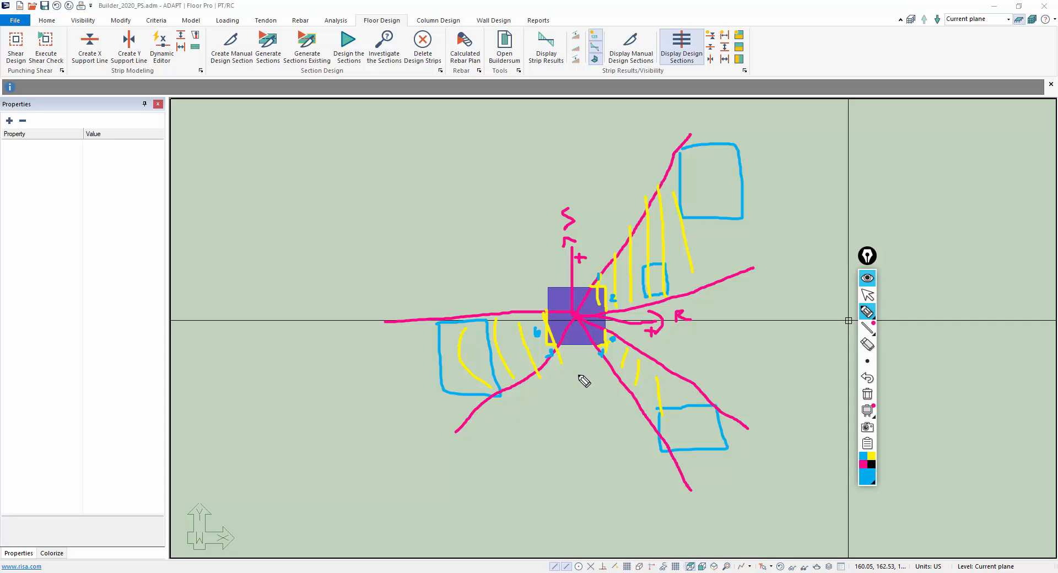
pyautogui.moveTo(539, 346)
pyautogui.mouseDown()
pyautogui.moveTo(537, 325)
pyautogui.moveTo(529, 333)
pyautogui.moveTo(539, 347)
pyautogui.mouseUp()
# Draw a blue vertical line along the column's left face and outline a black three-sided critical section starting from it
pyautogui.moveTo(551, 174); pyautogui.dragTo(563, 482)
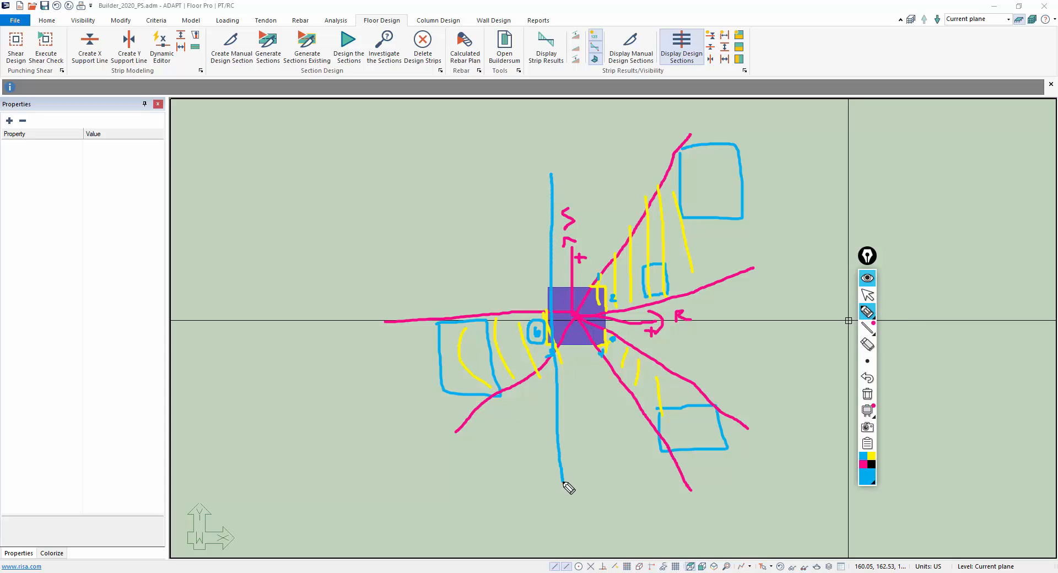
pyautogui.click(872, 465)
pyautogui.moveTo(552, 255)
pyautogui.mouseDown()
pyautogui.moveTo(640, 257)
pyautogui.moveTo(644, 374)
pyautogui.moveTo(551, 377)
pyautogui.mouseUp()
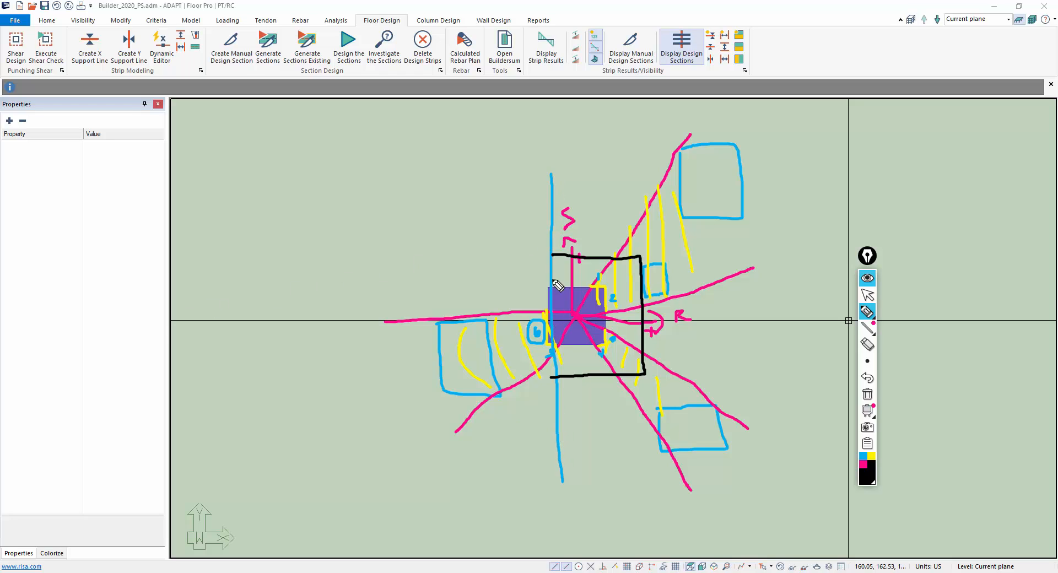
pyautogui.moveTo(552, 256)
pyautogui.mouseDown()
pyautogui.moveTo(518, 256)
pyautogui.moveTo(514, 331)
pyautogui.moveTo(534, 378)
pyautogui.moveTo(546, 379)
pyautogui.mouseUp()
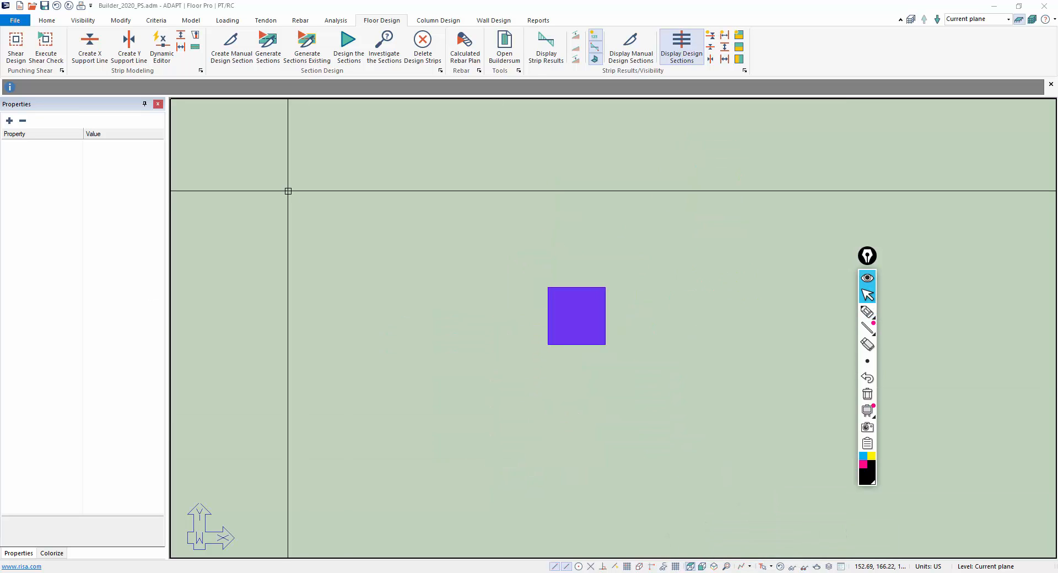
# Examine the shear design options once more for the opening radius of detection and maximum reduction per face
pyautogui.click(15, 51)
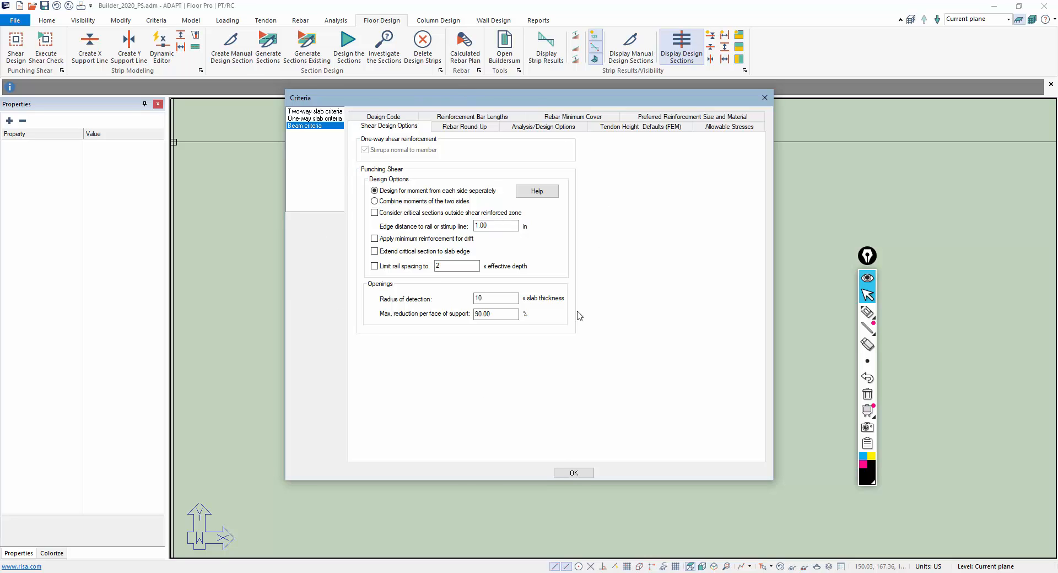
pyautogui.click(573, 473)
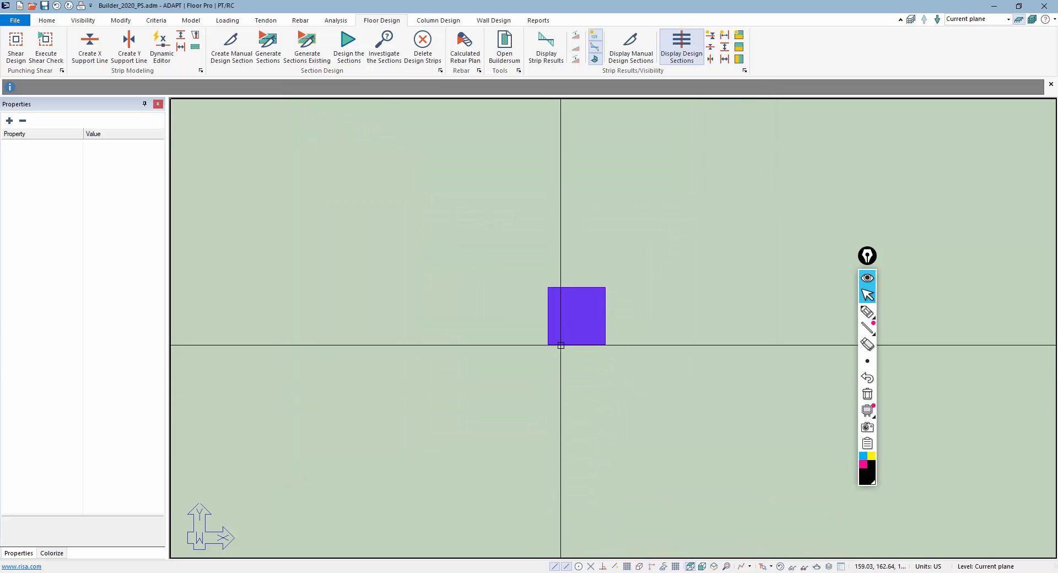
# Select the 16 x 16 column beside the stair opening together with the column directly above it in plan
pyautogui.click(560, 344)
pyautogui.scroll(-6, 567, 358)
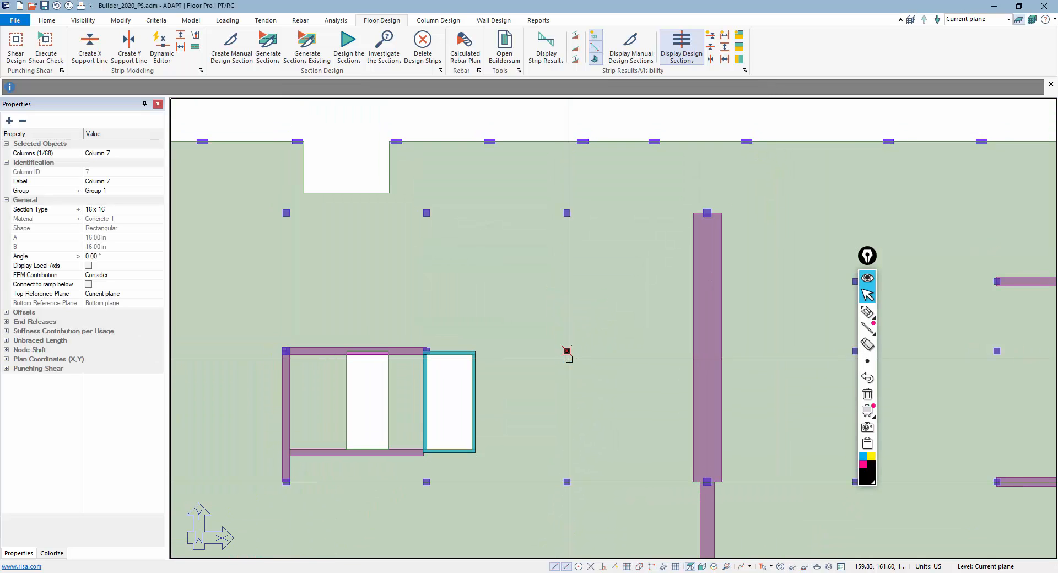
pyautogui.moveTo(590, 396); pyautogui.dragTo(536, 194)
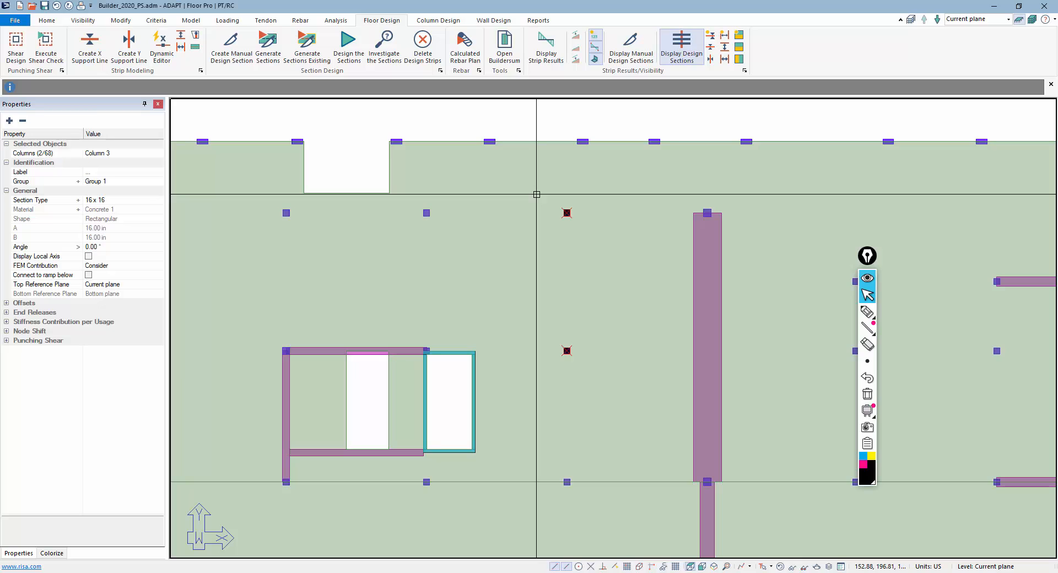
# Expand the punching shear properties of the two selected columns, then select only the column beside the stair opening
pyautogui.click(6, 341)
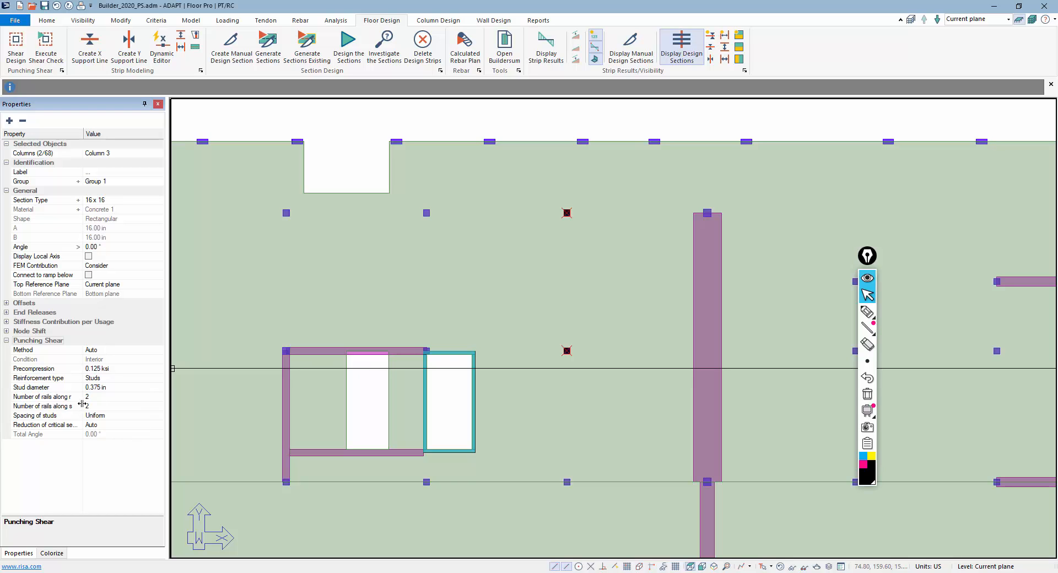
pyautogui.press('Escape')
pyautogui.scroll(5, 555, 384)
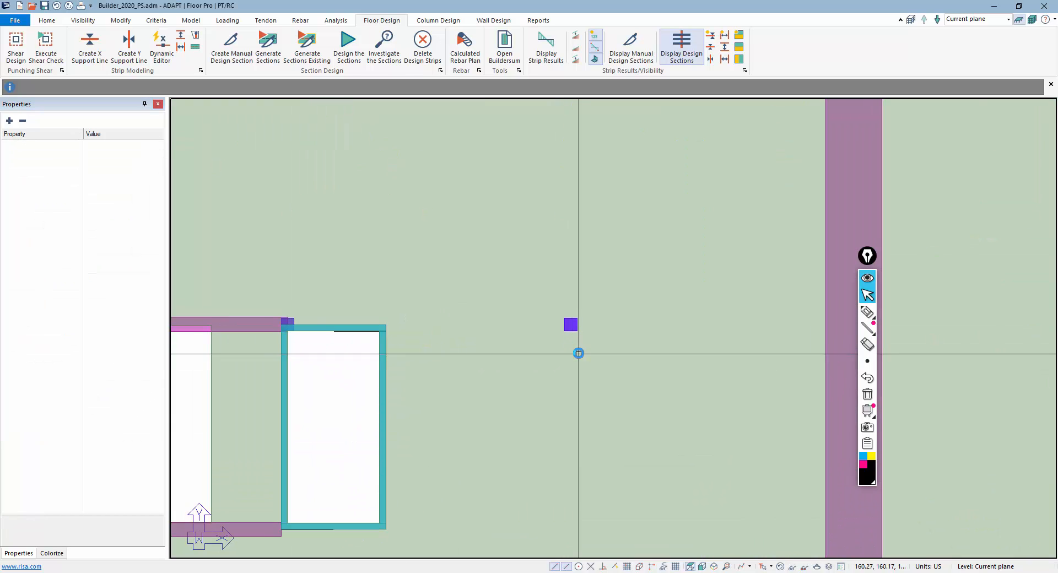
pyautogui.scroll(5, 578, 353)
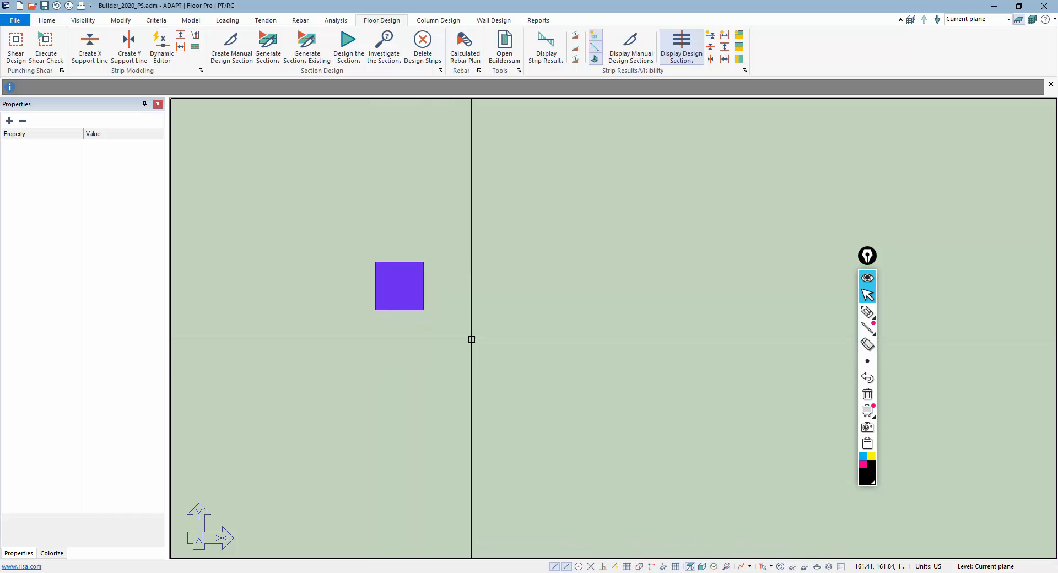
pyautogui.click(322, 311)
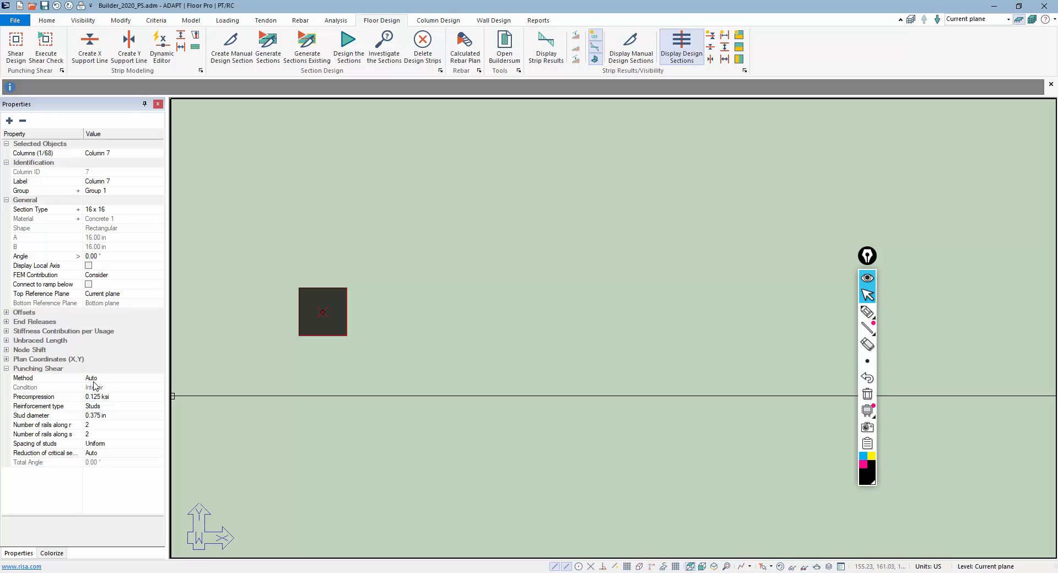
# Try the User punching shear method for the selected column and return the method to Auto
pyautogui.click(140, 378)
pyautogui.click(159, 378)
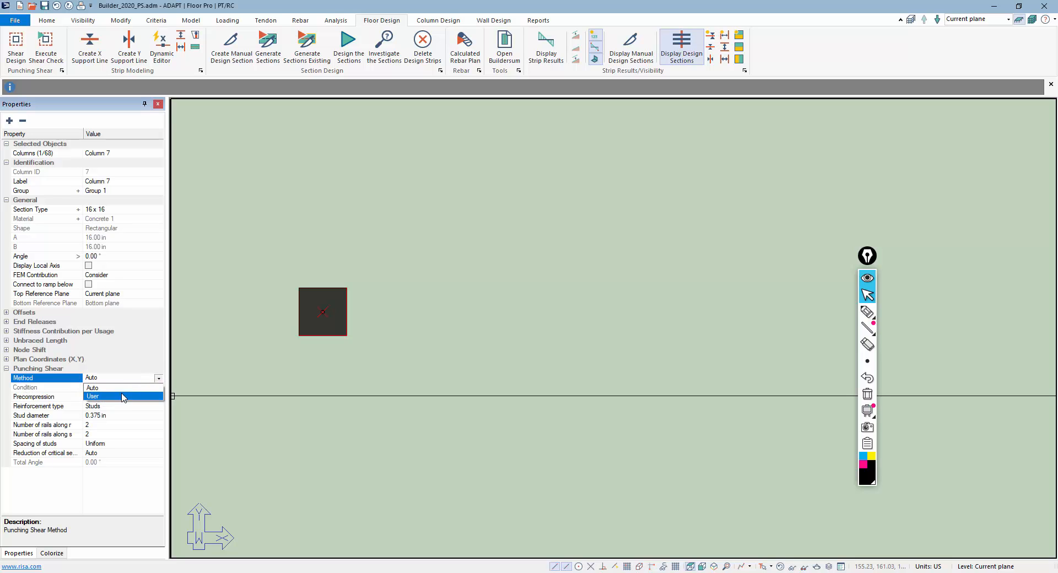
pyautogui.click(122, 396)
pyautogui.click(149, 379)
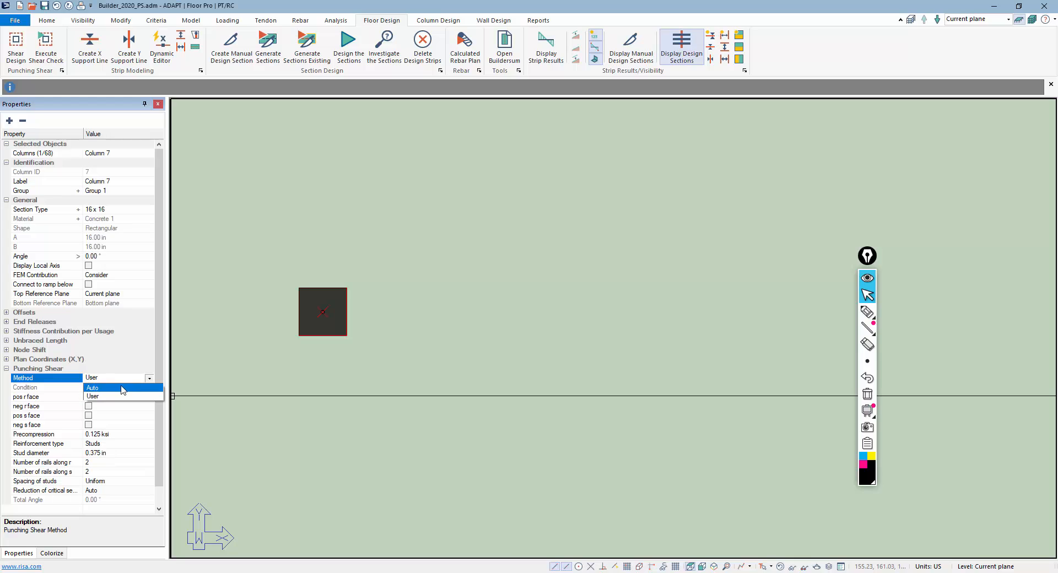
pyautogui.click(122, 389)
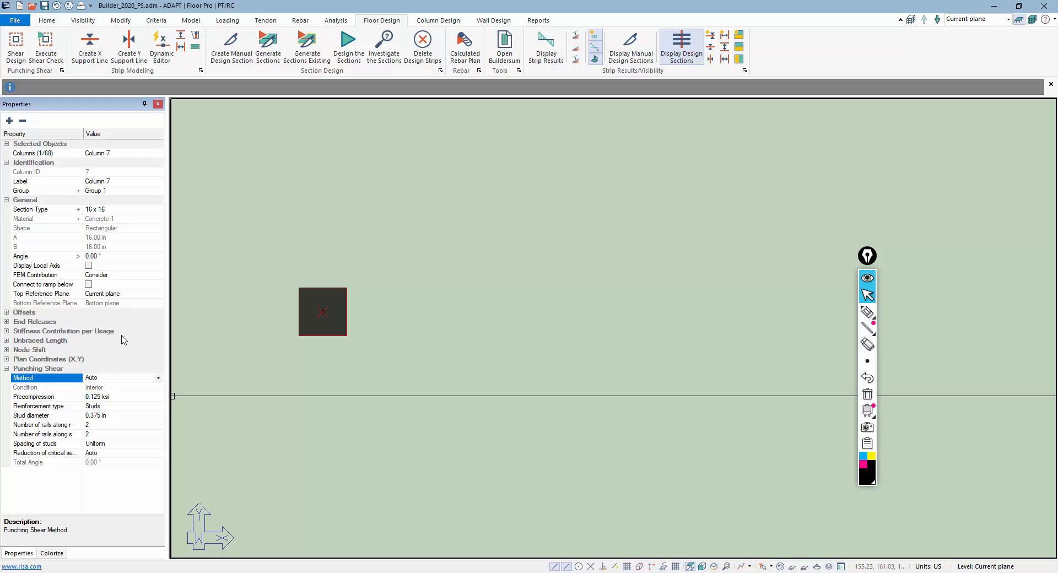
# Set the column's punching shear method to User and enable the pos r, neg r and pos s faces
pyautogui.click(158, 378)
pyautogui.click(112, 396)
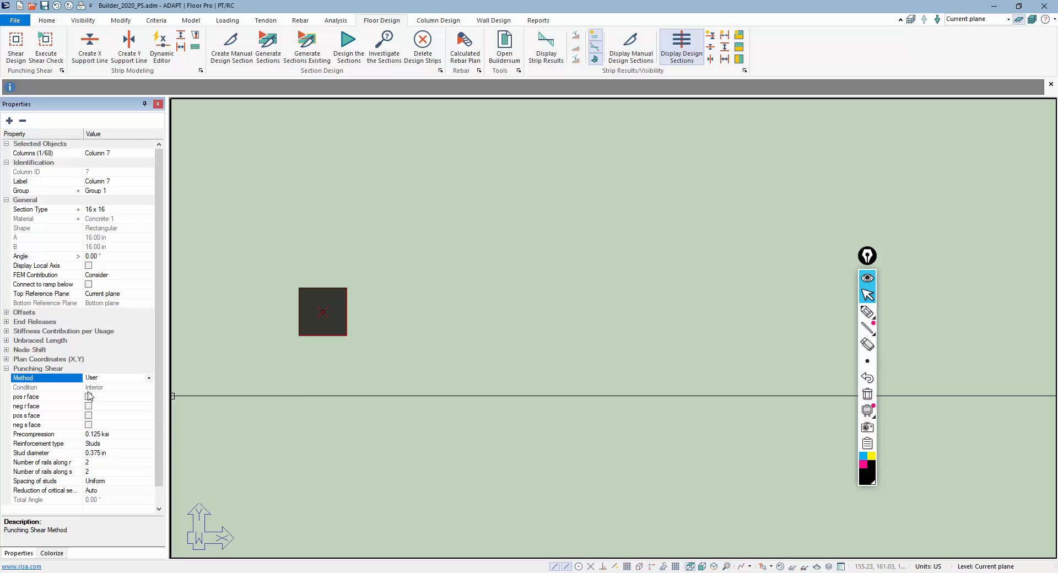
pyautogui.click(88, 396)
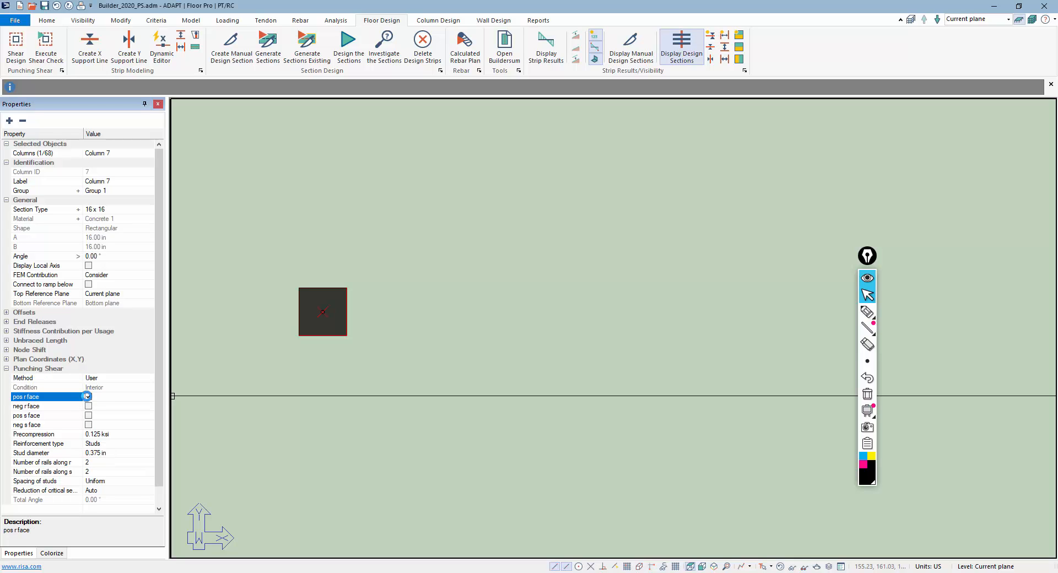
pyautogui.click(88, 406)
pyautogui.click(88, 416)
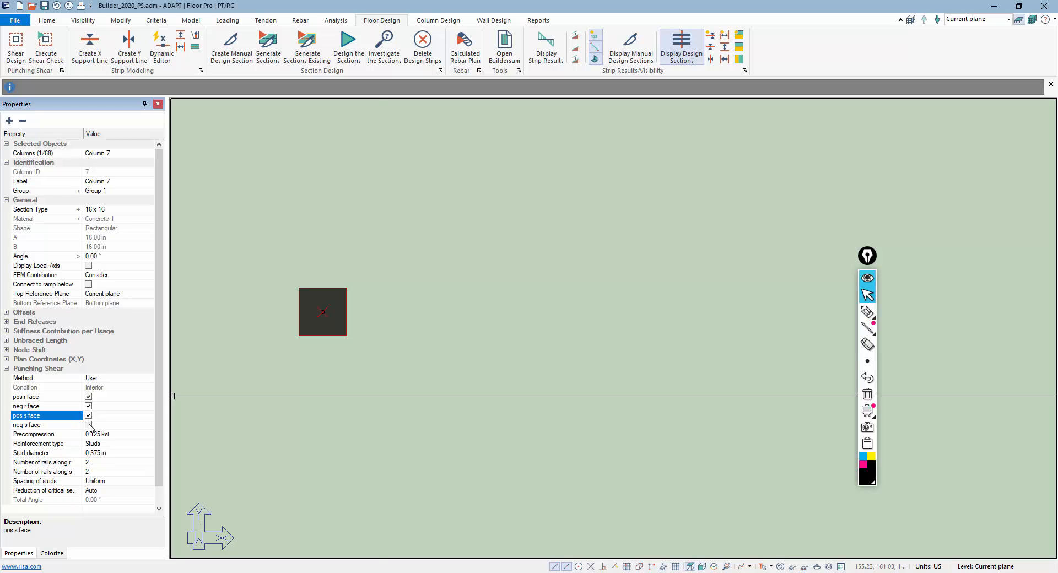
# Draw in black a slab edge along the column's lower face, a three-sided critical section around it and arrows towards its three sides
pyautogui.click(866, 311)
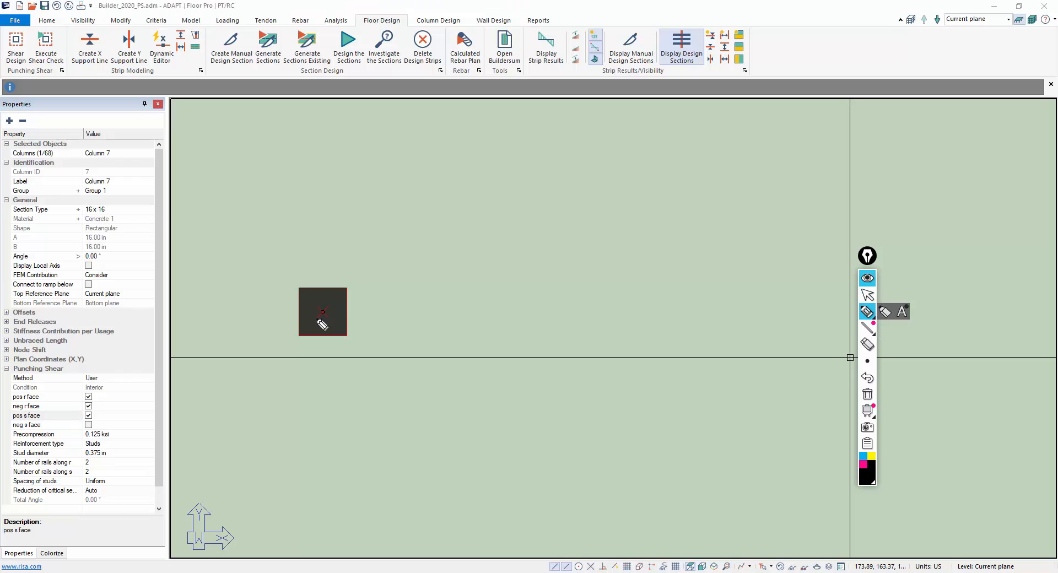
pyautogui.moveTo(236, 338); pyautogui.dragTo(474, 333)
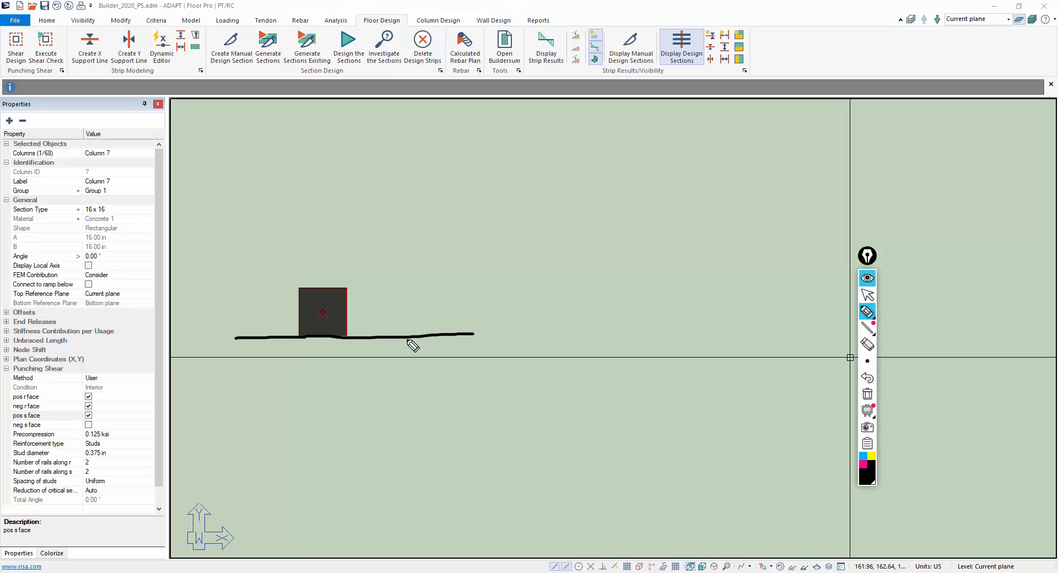
pyautogui.moveTo(408, 340)
pyautogui.mouseDown()
pyautogui.moveTo(400, 254)
pyautogui.moveTo(273, 262)
pyautogui.moveTo(248, 276)
pyautogui.moveTo(255, 334)
pyautogui.mouseUp()
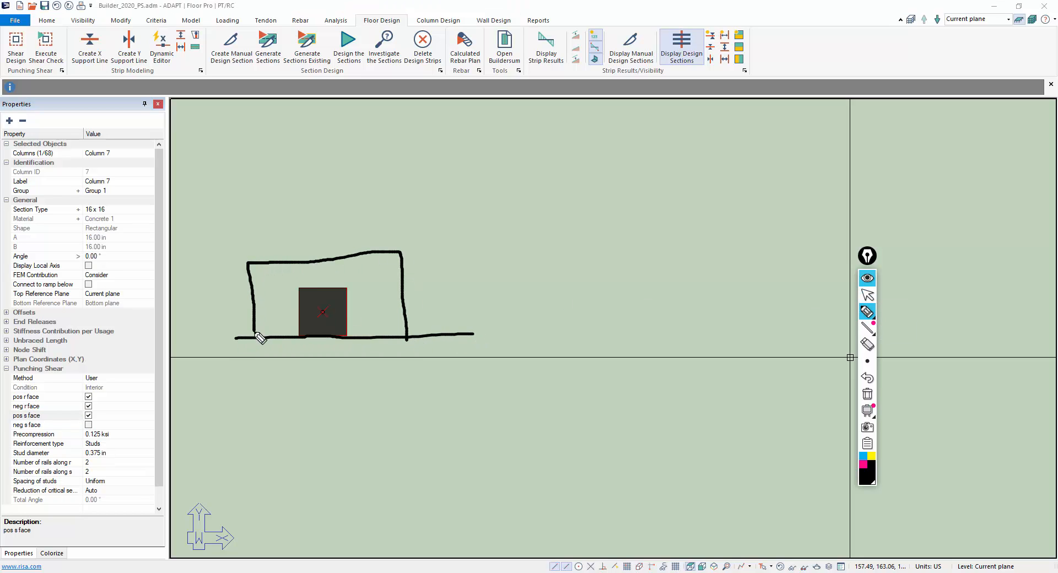
pyautogui.moveTo(279, 301)
pyautogui.mouseDown()
pyautogui.moveTo(251, 302)
pyautogui.moveTo(255, 309)
pyautogui.mouseUp()
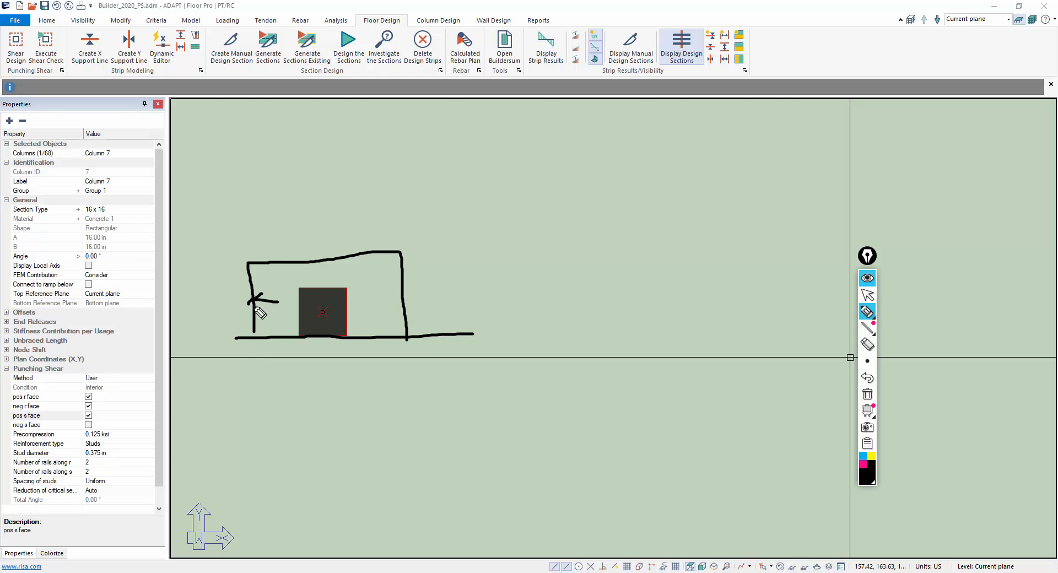
pyautogui.moveTo(365, 306); pyautogui.dragTo(395, 303)
pyautogui.moveTo(316, 281)
pyautogui.mouseDown()
pyautogui.moveTo(304, 259)
pyautogui.moveTo(324, 258)
pyautogui.mouseUp()
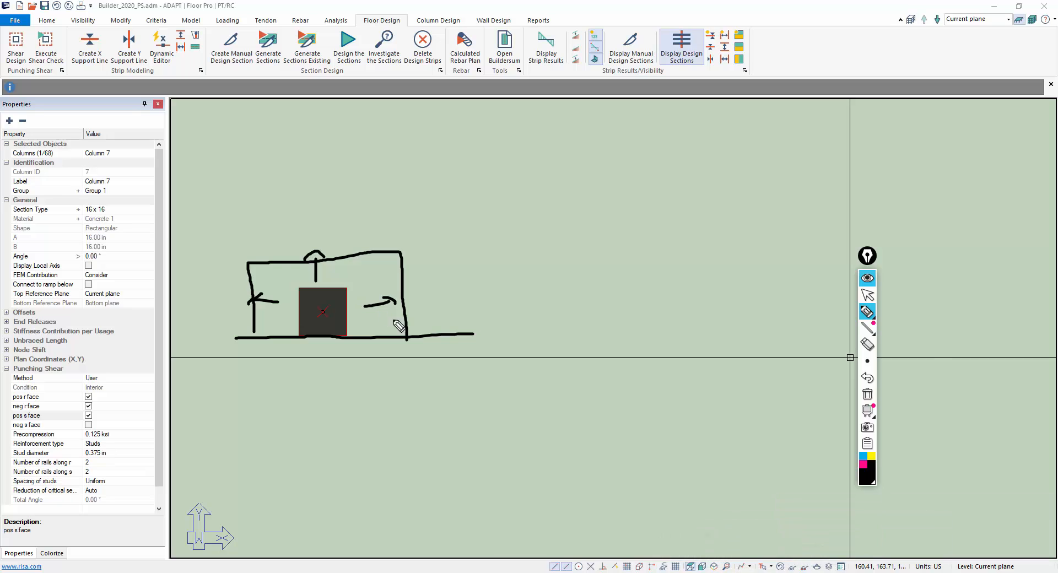
# Clear all drawn annotations and set the column's punching shear method back to Auto
pyautogui.click(866, 394)
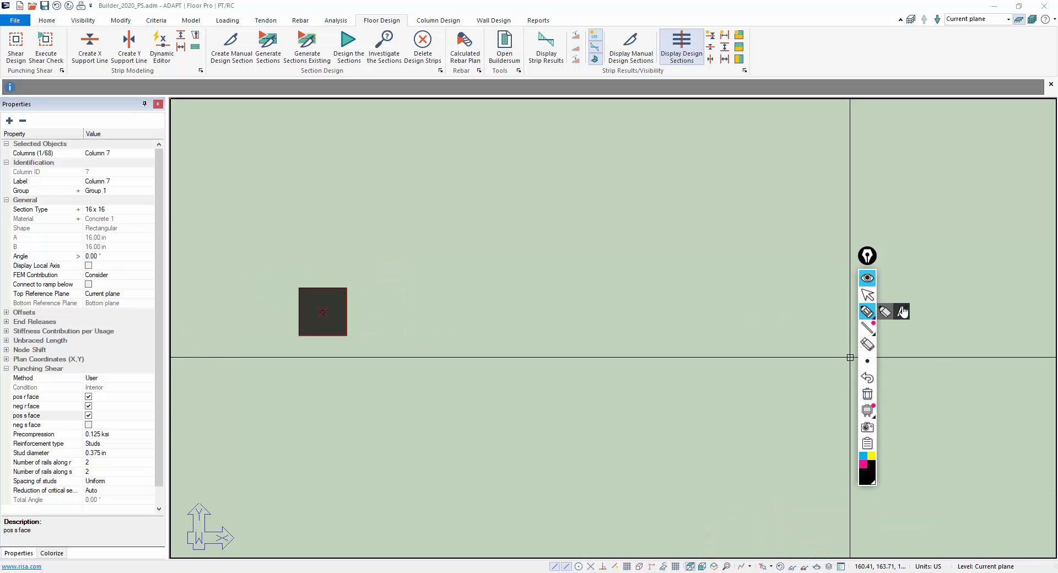
pyautogui.click(867, 295)
pyautogui.click(112, 379)
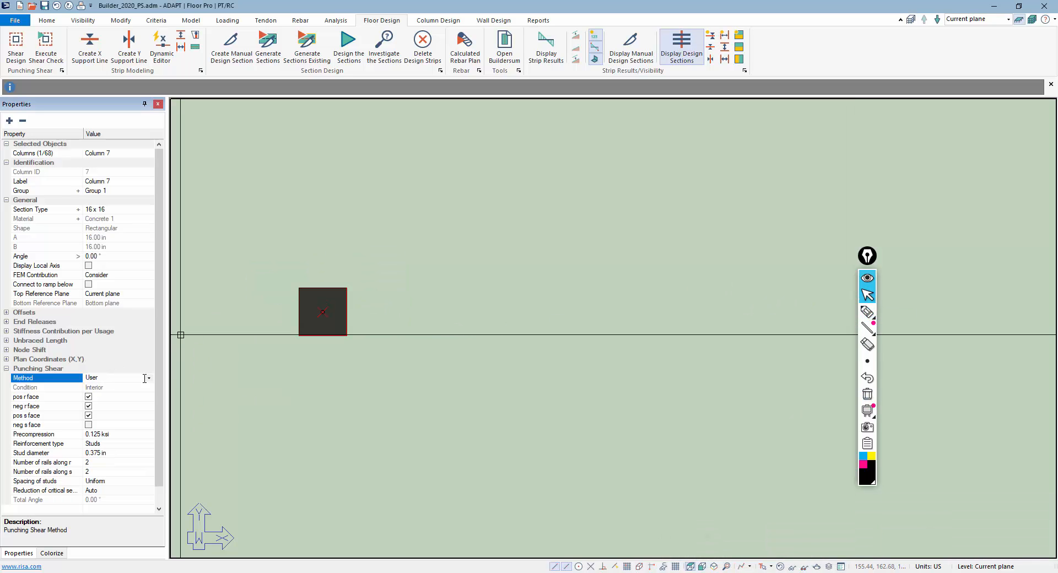
pyautogui.click(112, 379)
pyautogui.click(112, 388)
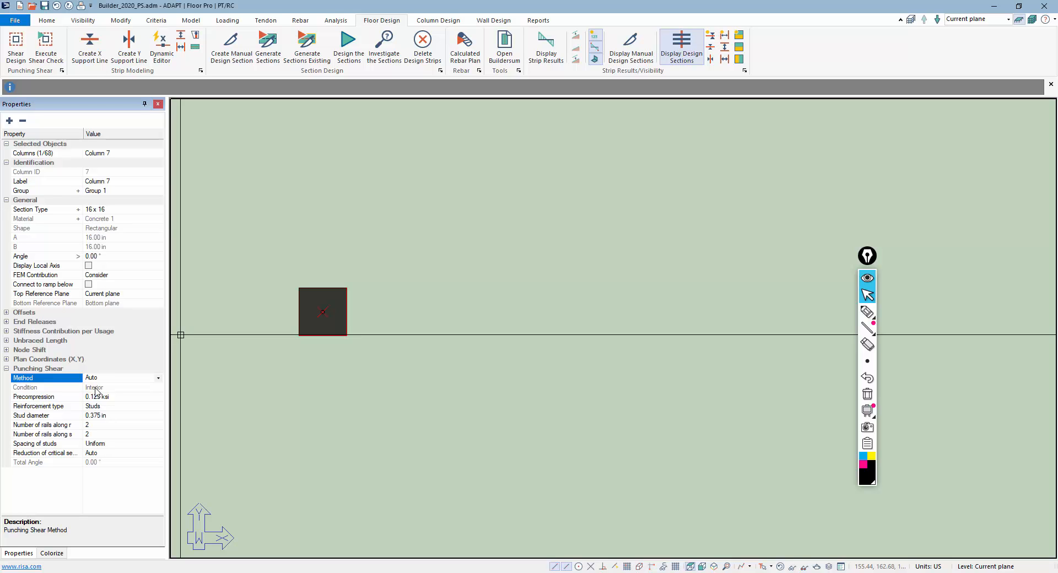
# Open the analysis results view and reselect the 16 x 16 column
pyautogui.click(255, 427)
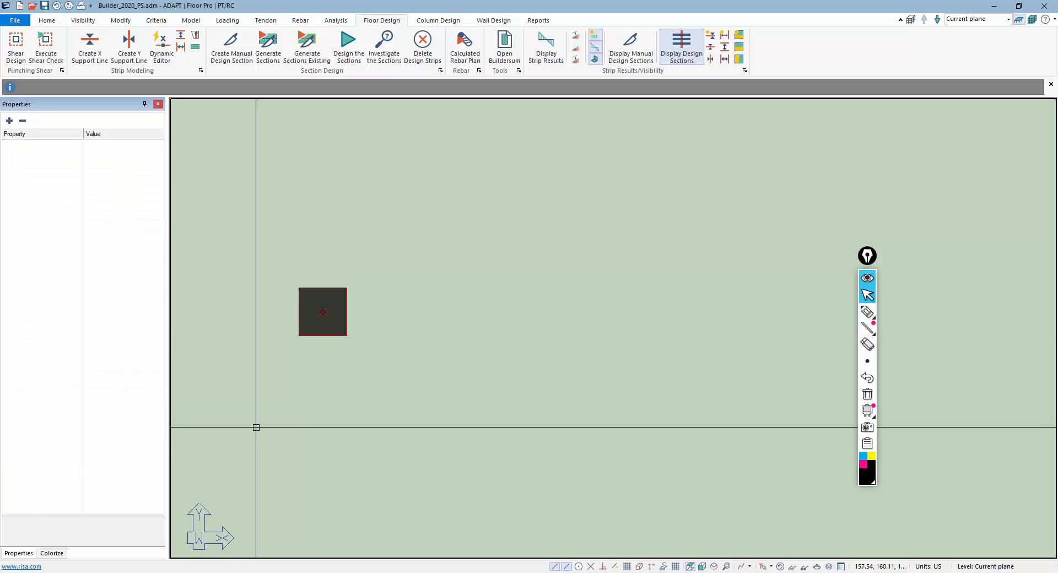
pyautogui.click(335, 21)
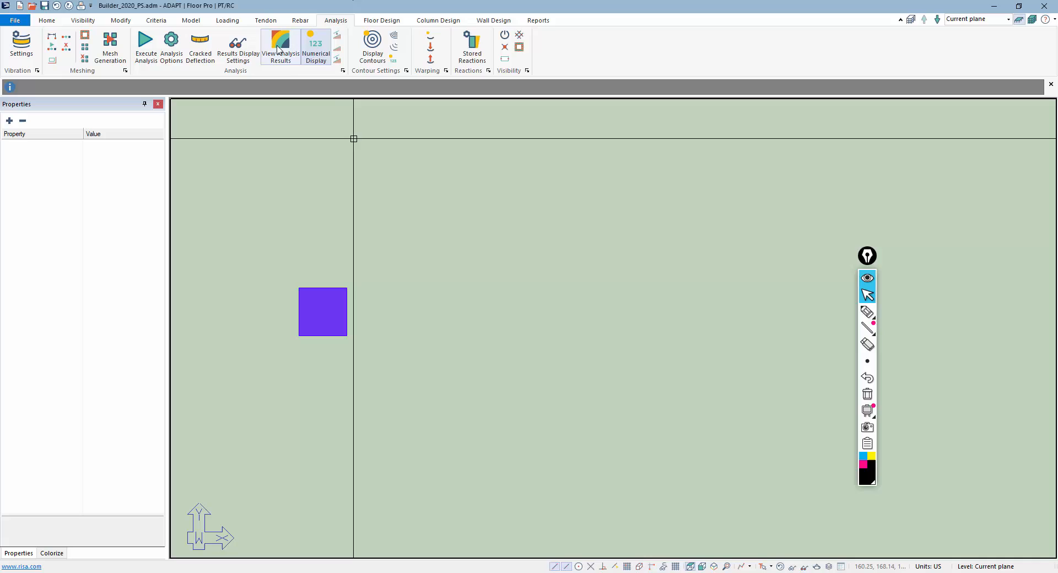
pyautogui.click(236, 54)
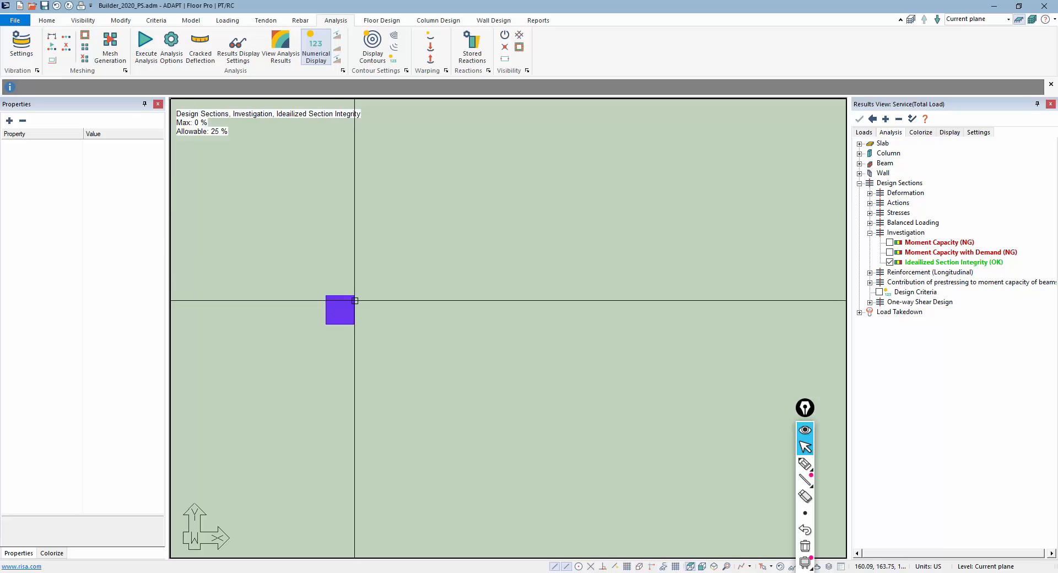
pyautogui.click(340, 308)
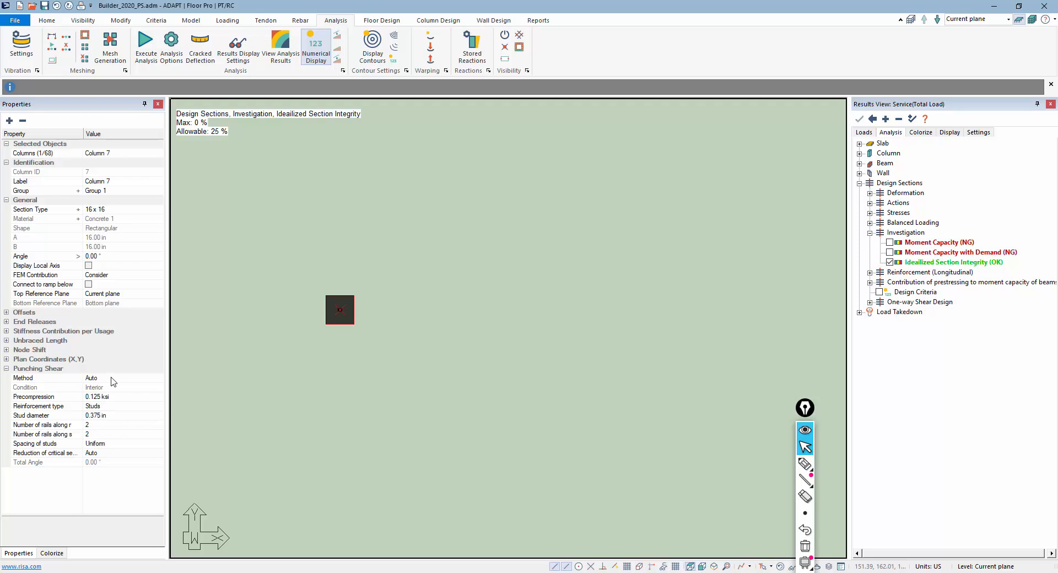
# Examine the column's punching shear precompression setting and the precompression results offered under the design section stresses
pyautogui.click(93, 397)
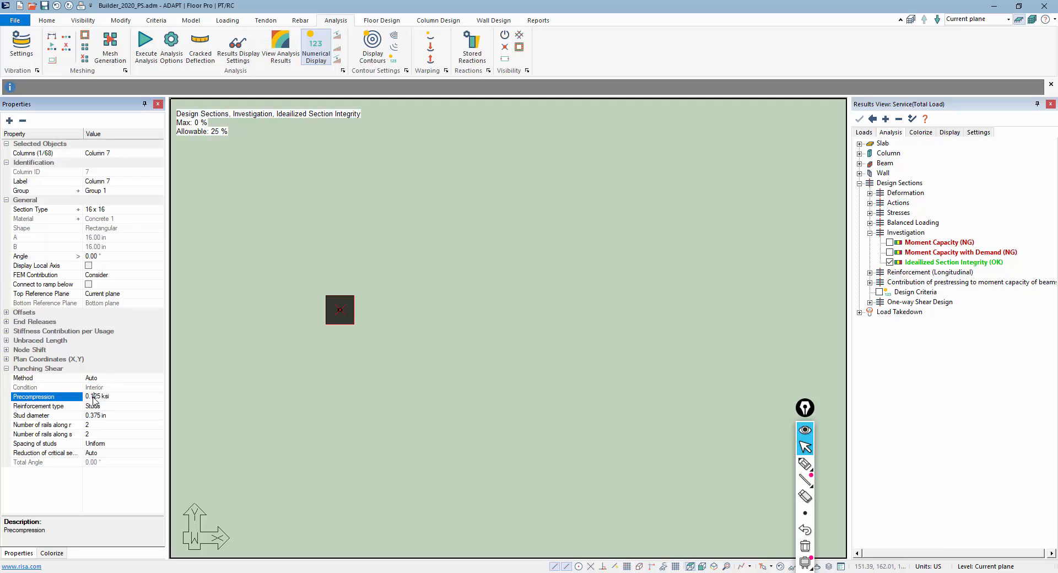
pyautogui.click(94, 396)
pyautogui.click(869, 212)
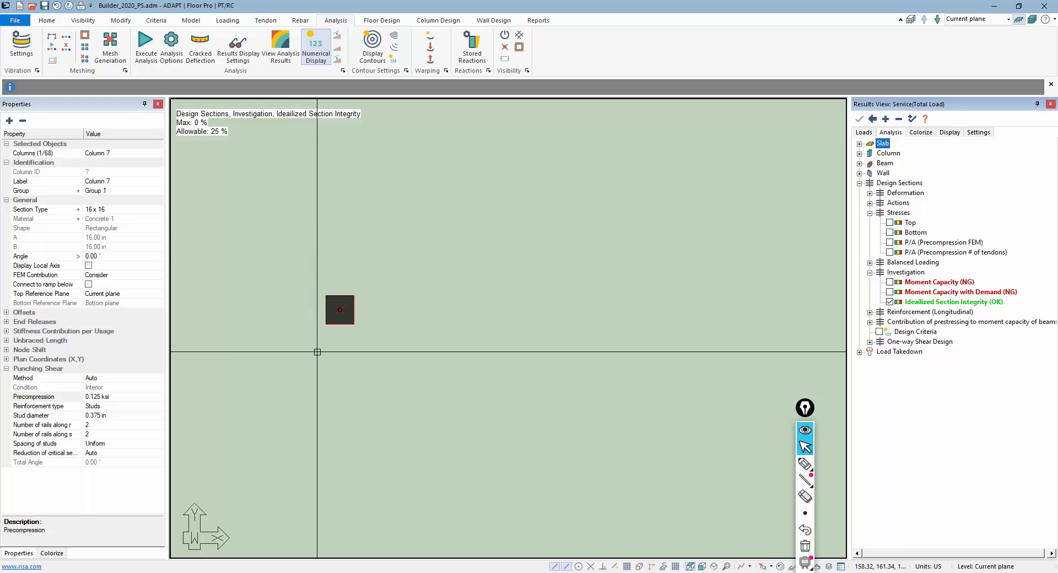
pyautogui.click(87, 396)
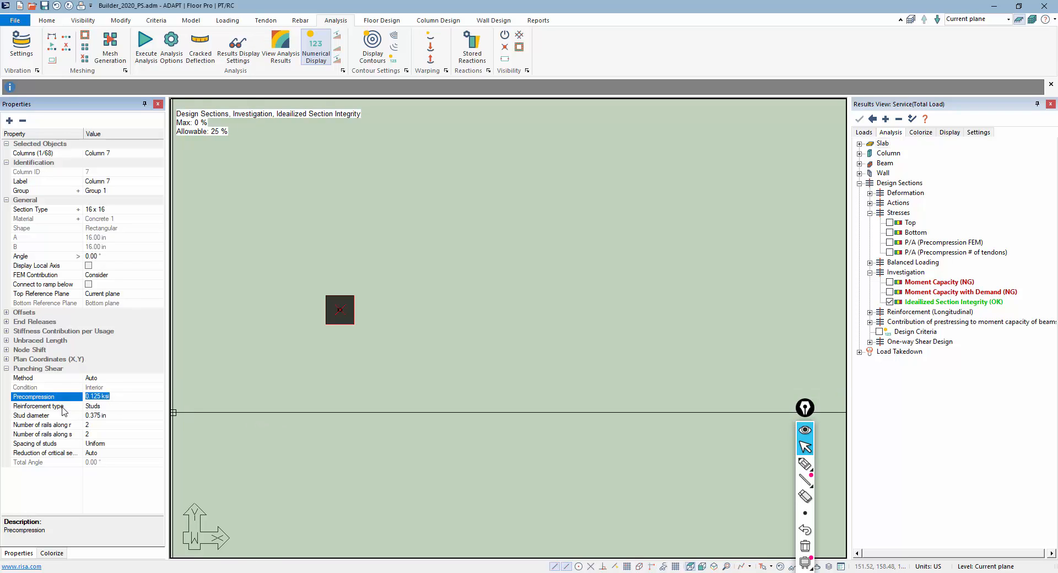
# Try Stirrups as the column's punching shear reinforcement type and switch it back to Studs
pyautogui.click(86, 406)
pyautogui.click(158, 406)
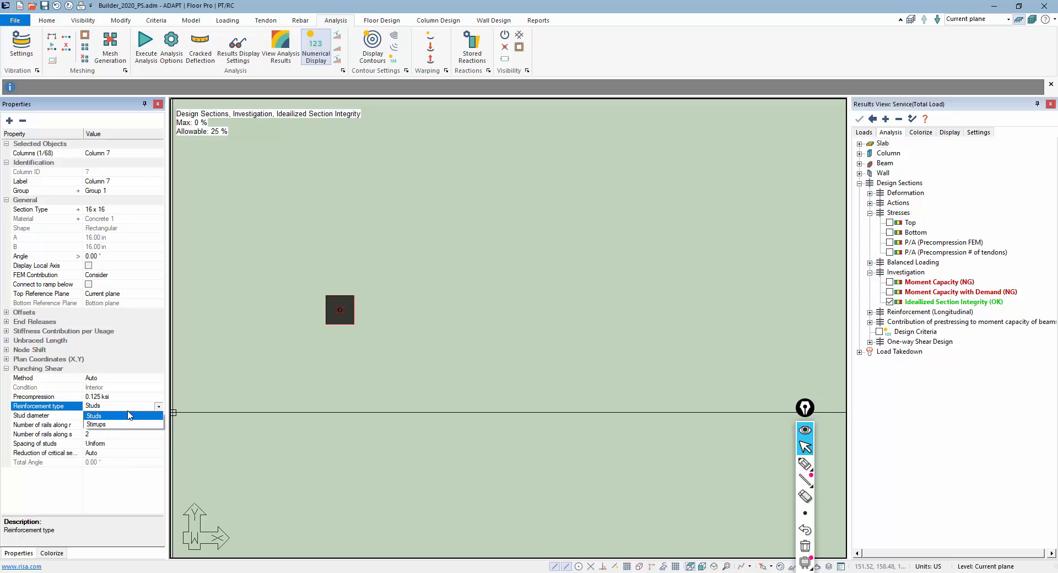
pyautogui.click(116, 424)
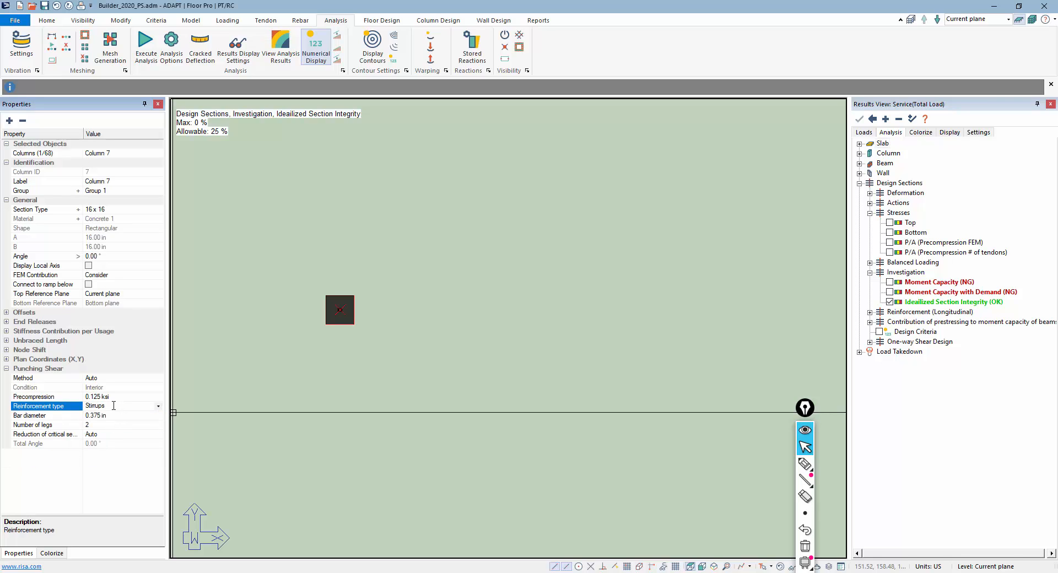
pyautogui.click(370, 22)
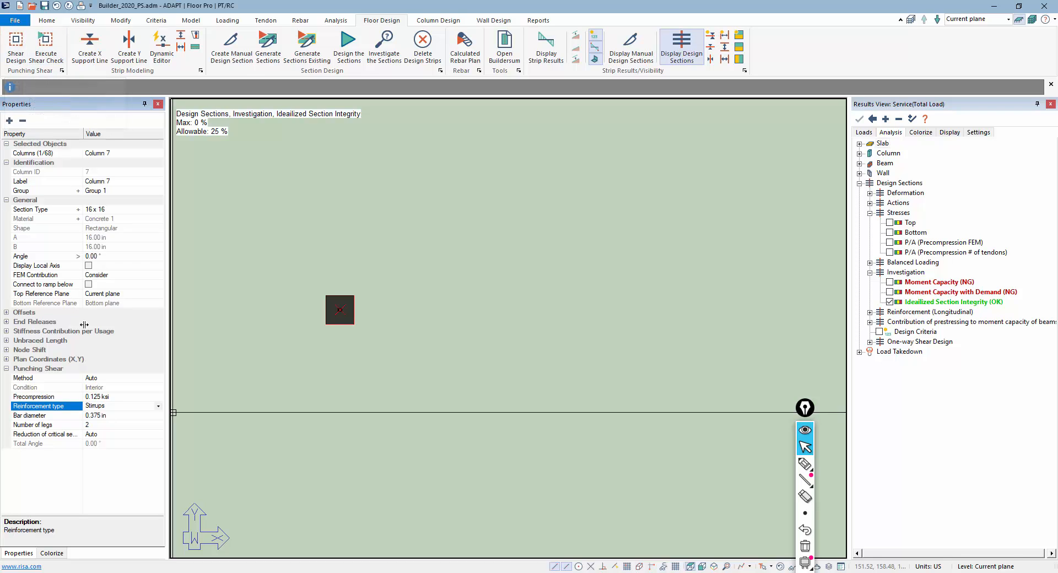
pyautogui.click(158, 406)
pyautogui.click(122, 416)
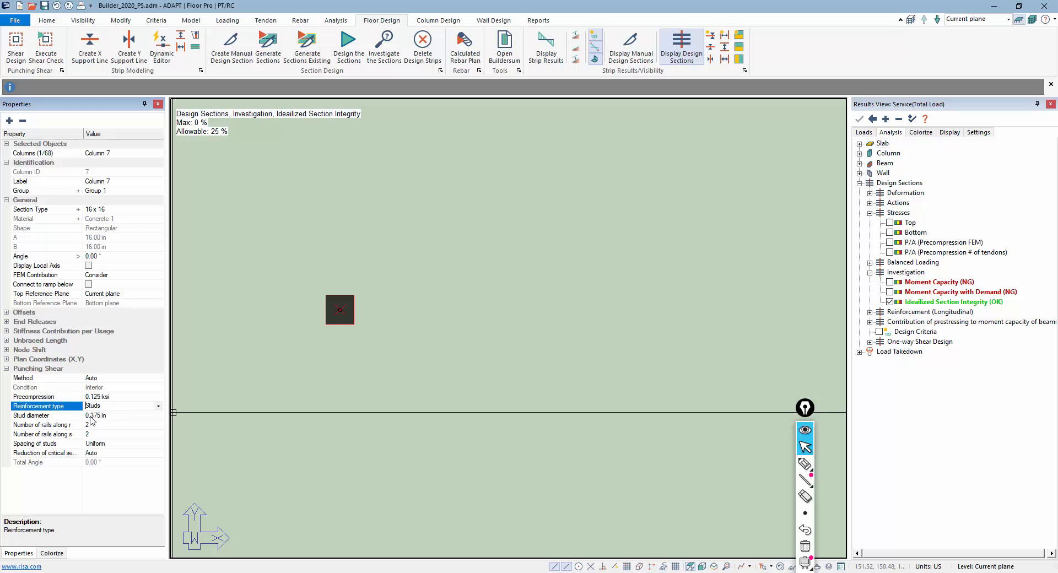
# Set the reinforcement type to Stirrups again and check the available bar diameters
pyautogui.click(146, 408)
pyautogui.click(160, 410)
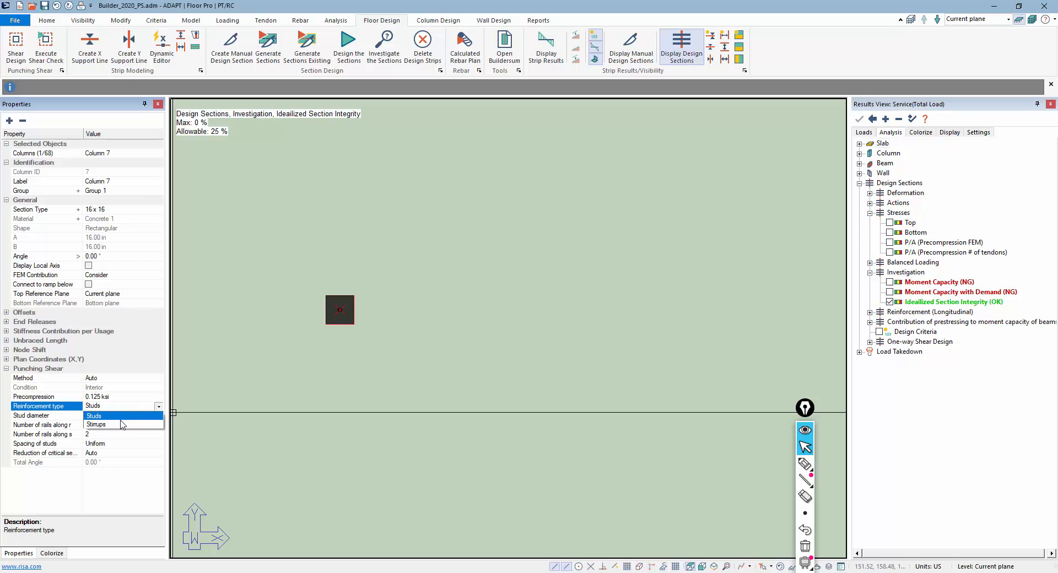
pyautogui.click(121, 423)
pyautogui.click(108, 415)
pyautogui.click(157, 416)
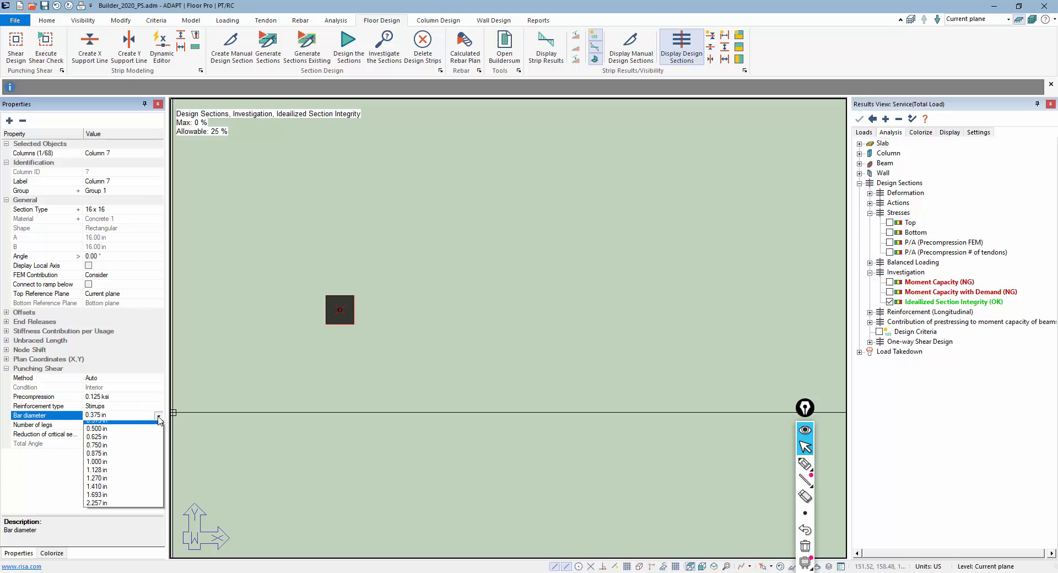
pyautogui.click(109, 412)
# Return the column's punching shear reinforcement type to Studs
pyautogui.click(107, 407)
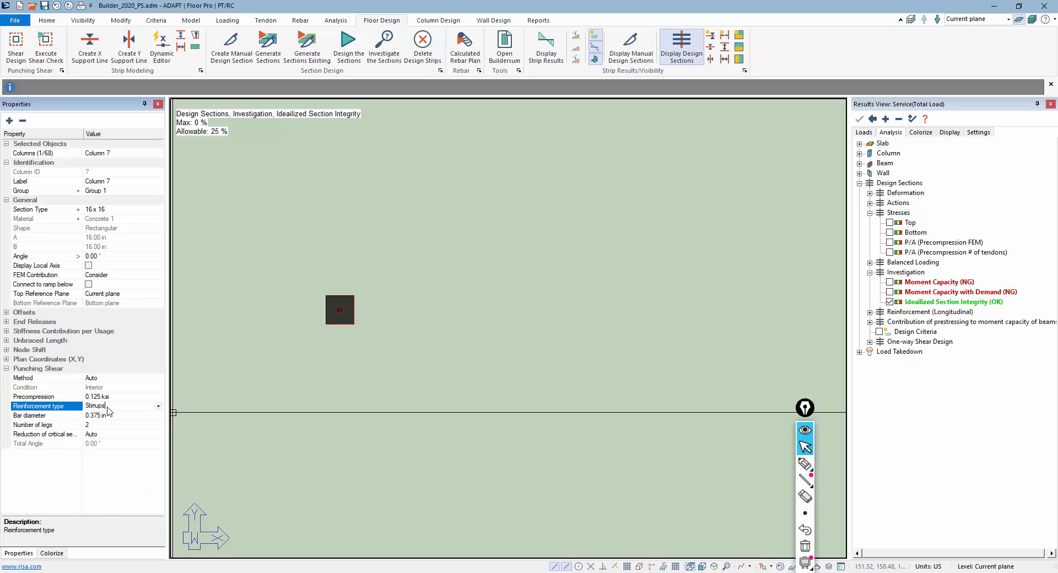
pyautogui.click(64, 416)
pyautogui.click(116, 406)
pyautogui.click(158, 406)
pyautogui.click(110, 415)
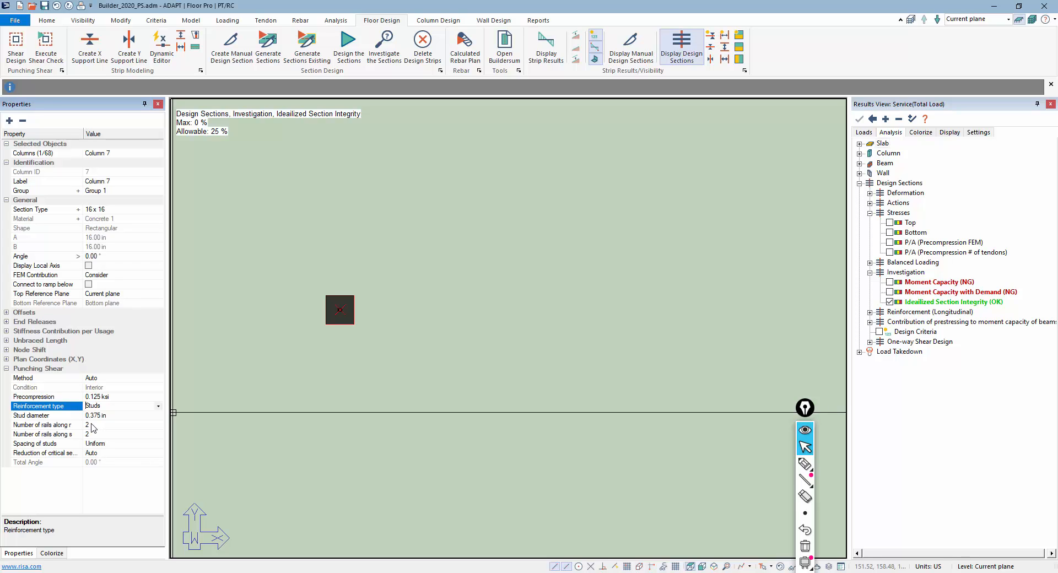
# Mark up the column with two perpendicular arrows for its local axes and label them R and S
pyautogui.click(804, 464)
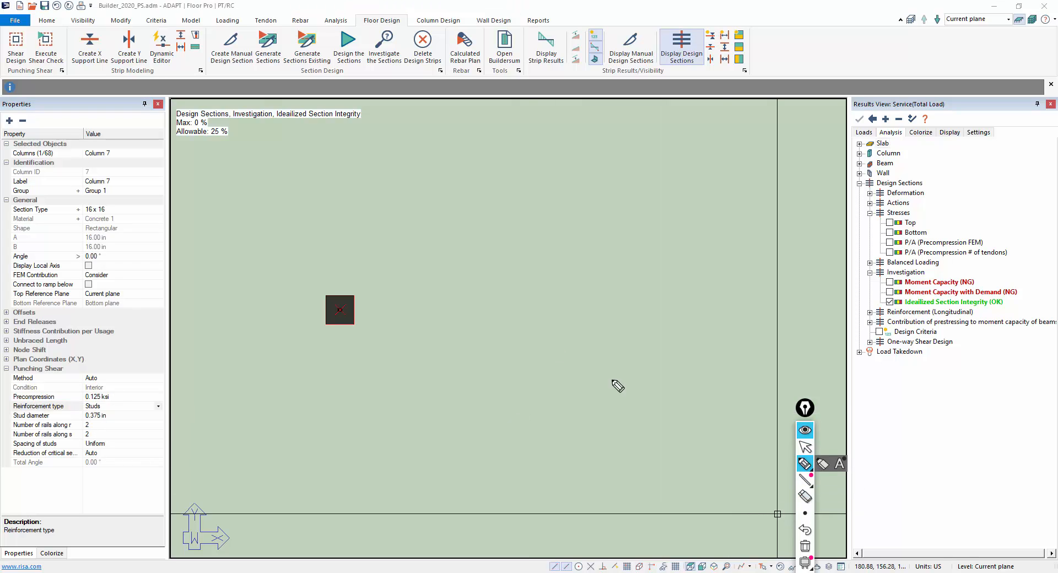
pyautogui.moveTo(342, 254)
pyautogui.mouseDown()
pyautogui.moveTo(380, 311)
pyautogui.moveTo(410, 315)
pyautogui.moveTo(402, 322)
pyautogui.moveTo(347, 262)
pyautogui.mouseUp()
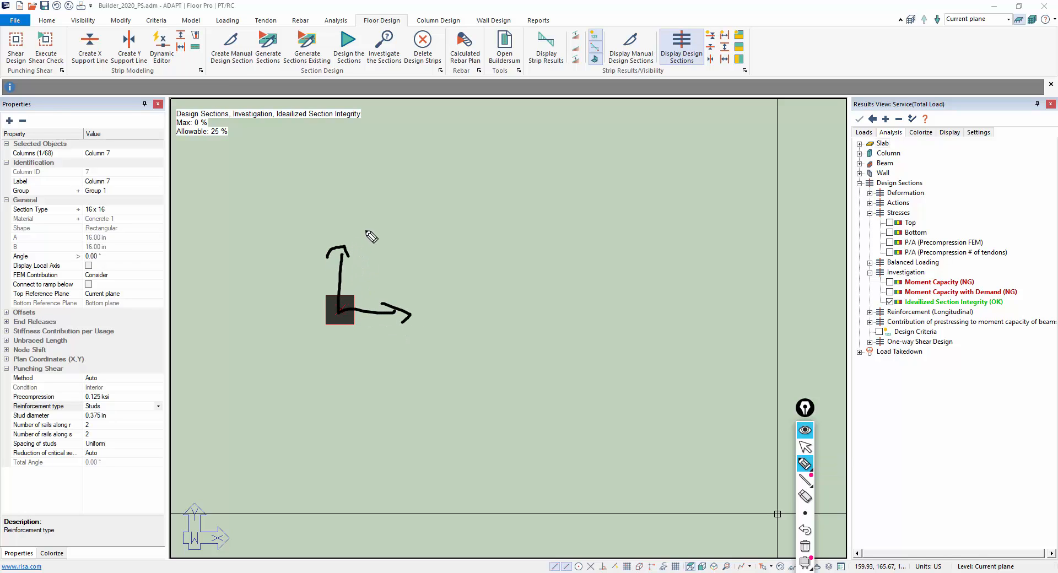
pyautogui.moveTo(367, 229); pyautogui.dragTo(356, 248)
pyautogui.moveTo(425, 299); pyautogui.dragTo(428, 310)
# Sketch two parallel stud rails off each of the column's four faces, and clear all the markup
pyautogui.moveTo(357, 298); pyautogui.dragTo(405, 294)
pyautogui.moveTo(362, 320); pyautogui.dragTo(407, 321)
pyautogui.moveTo(353, 249); pyautogui.dragTo(354, 287)
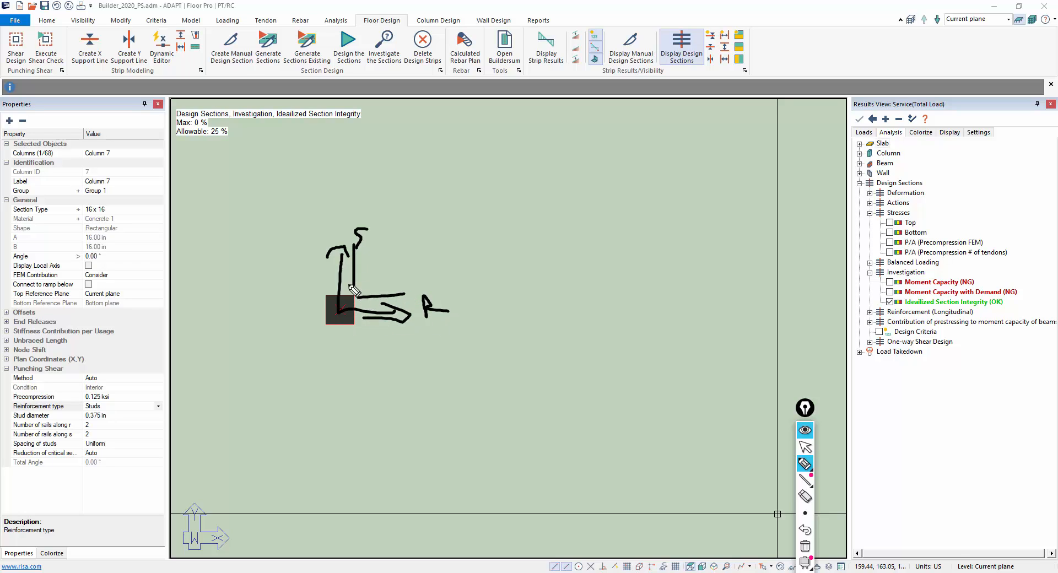
pyautogui.moveTo(321, 250)
pyautogui.mouseDown()
pyautogui.moveTo(321, 286)
pyautogui.moveTo(238, 324)
pyautogui.mouseUp()
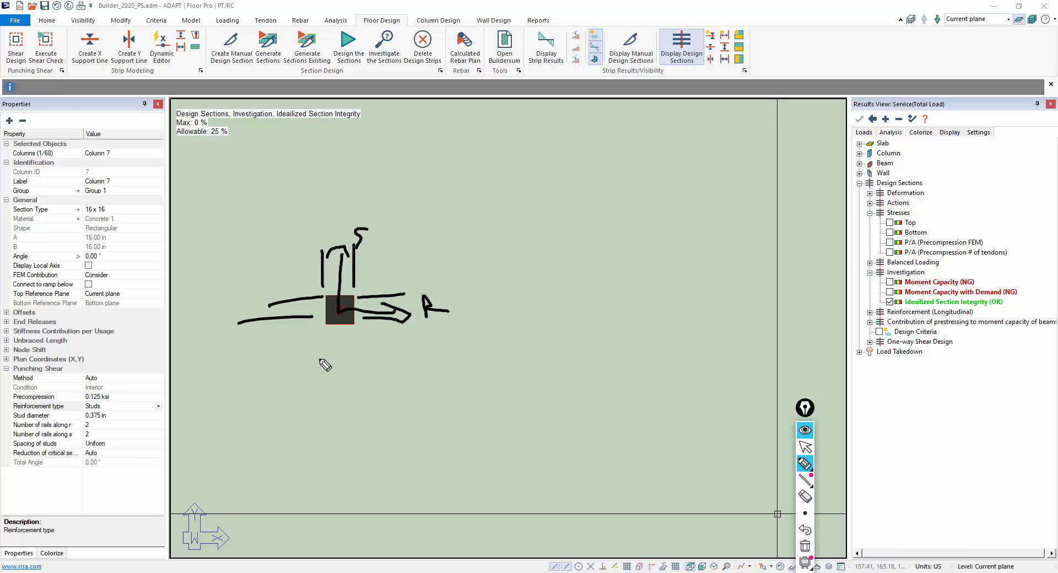
pyautogui.moveTo(323, 368); pyautogui.dragTo(322, 339)
pyautogui.moveTo(329, 404); pyautogui.dragTo(323, 369)
pyautogui.moveTo(349, 342); pyautogui.dragTo(349, 402)
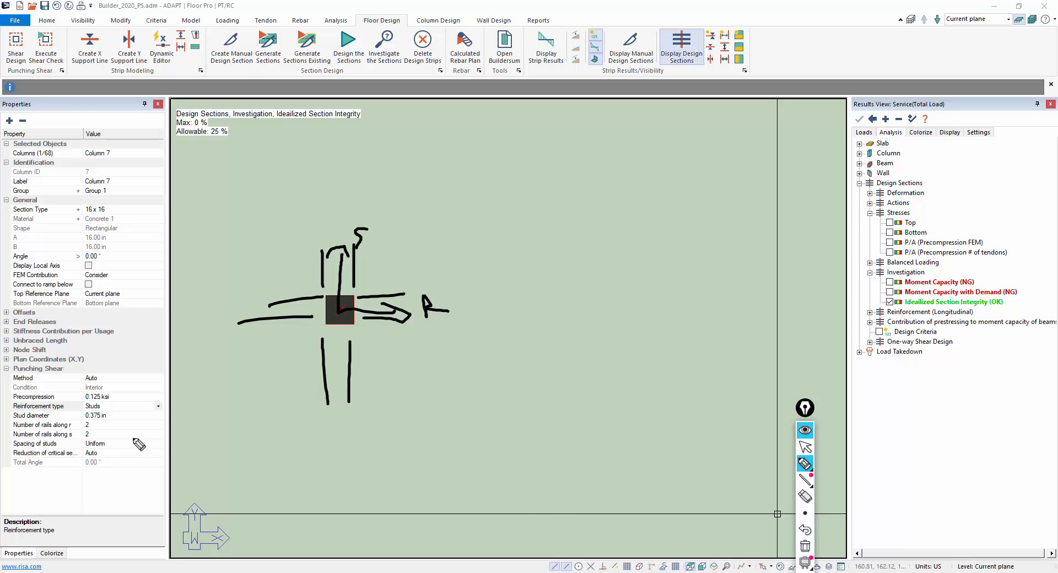
pyautogui.click(807, 450)
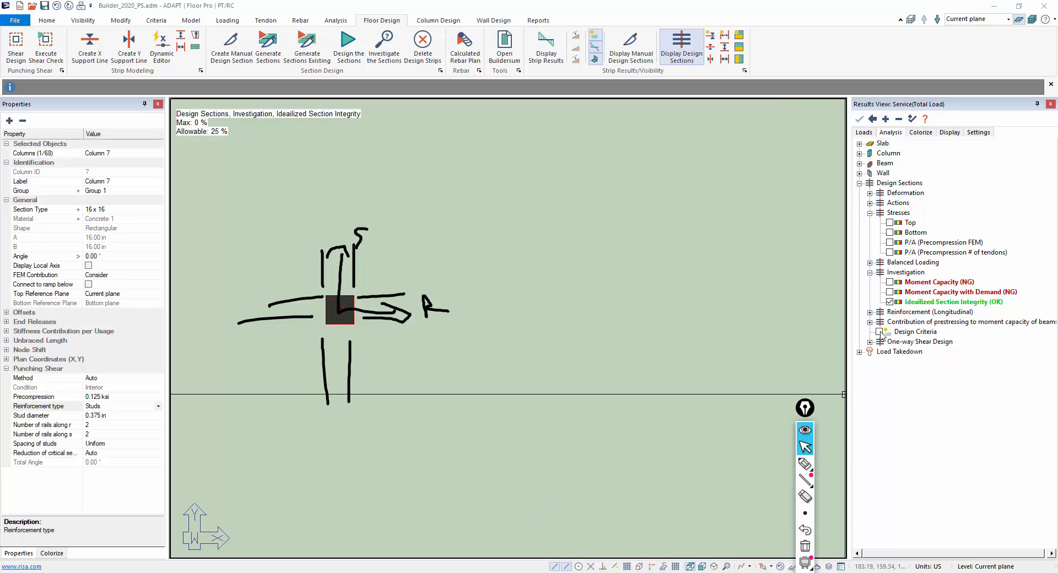
pyautogui.click(805, 546)
# Review the punching shear design options in the criteria and close them without changes
pyautogui.click(16, 52)
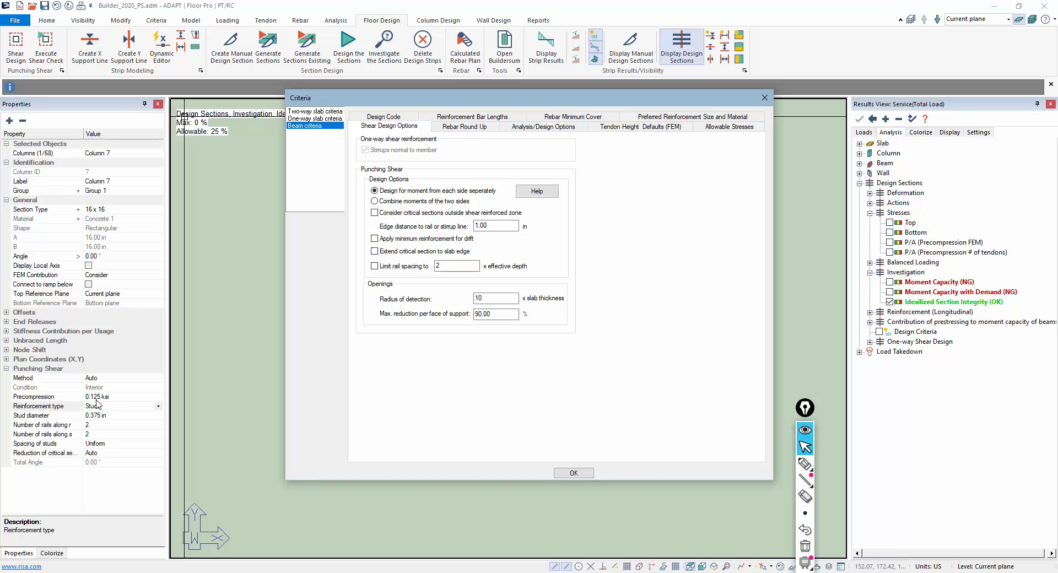
pyautogui.click(566, 475)
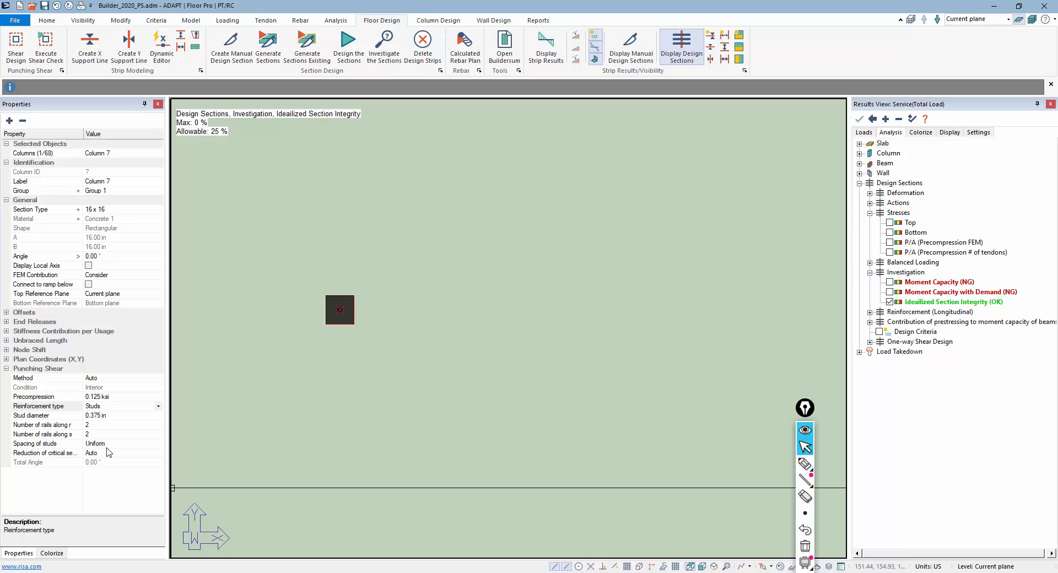
# Set the column's spacing of studs to Calculated
pyautogui.click(130, 442)
pyautogui.click(158, 445)
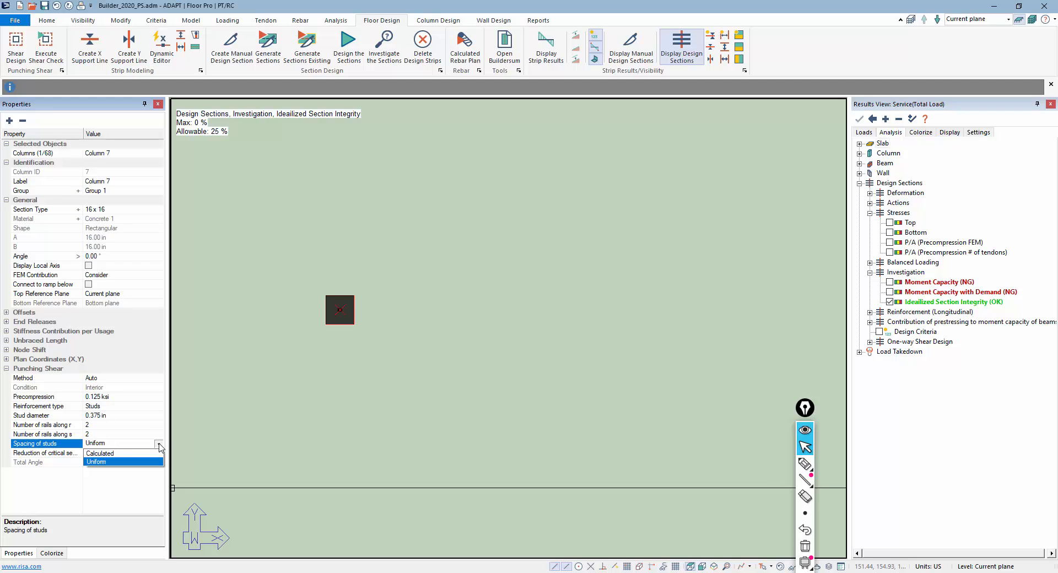
pyautogui.click(127, 452)
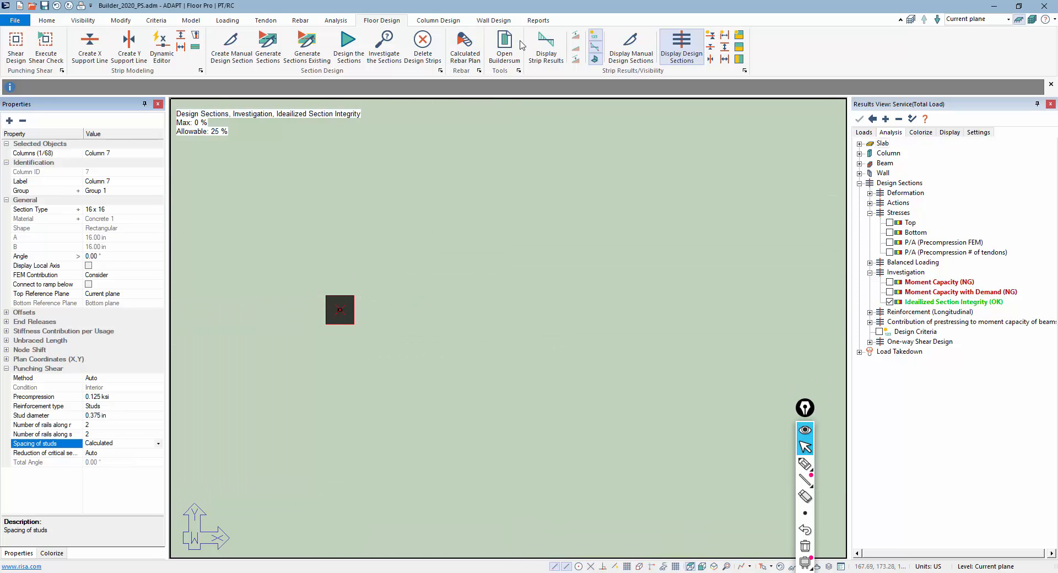
# Check which punching shear reports are available without generating one
pyautogui.click(538, 20)
pyautogui.click(284, 47)
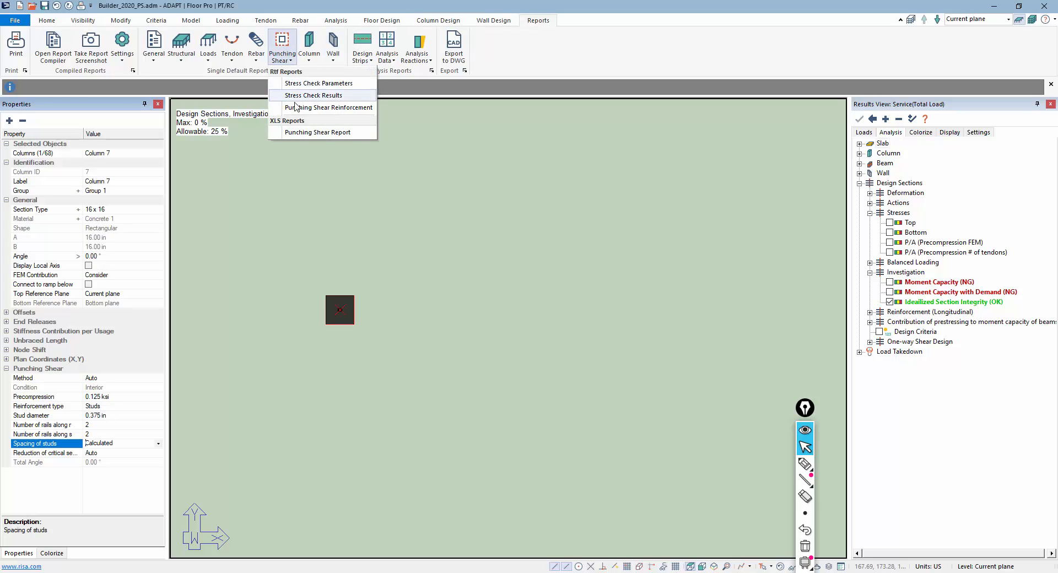
pyautogui.click(403, 213)
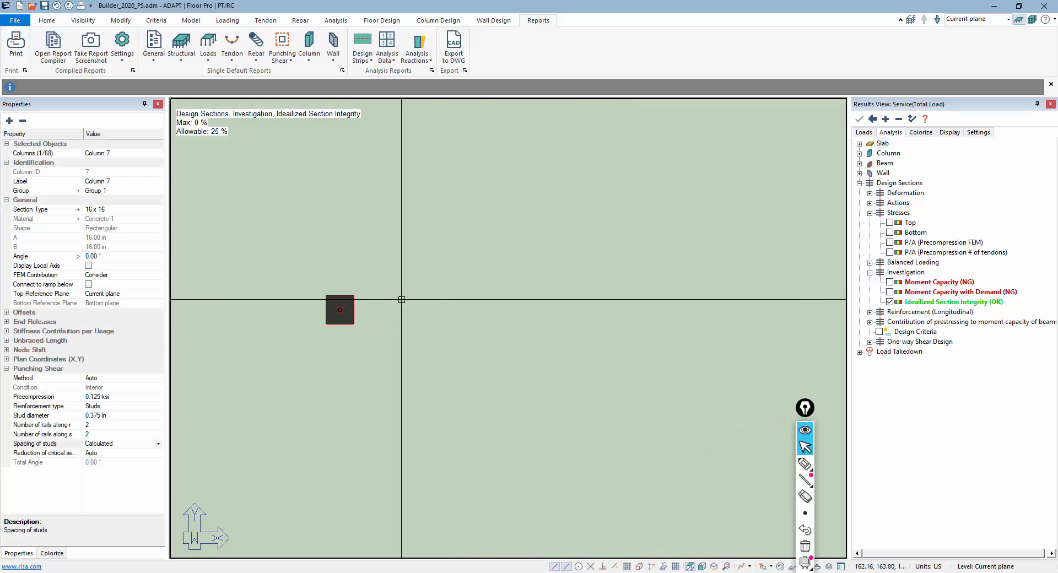
# Return the column's spacing of studs to Uniform
pyautogui.click(159, 444)
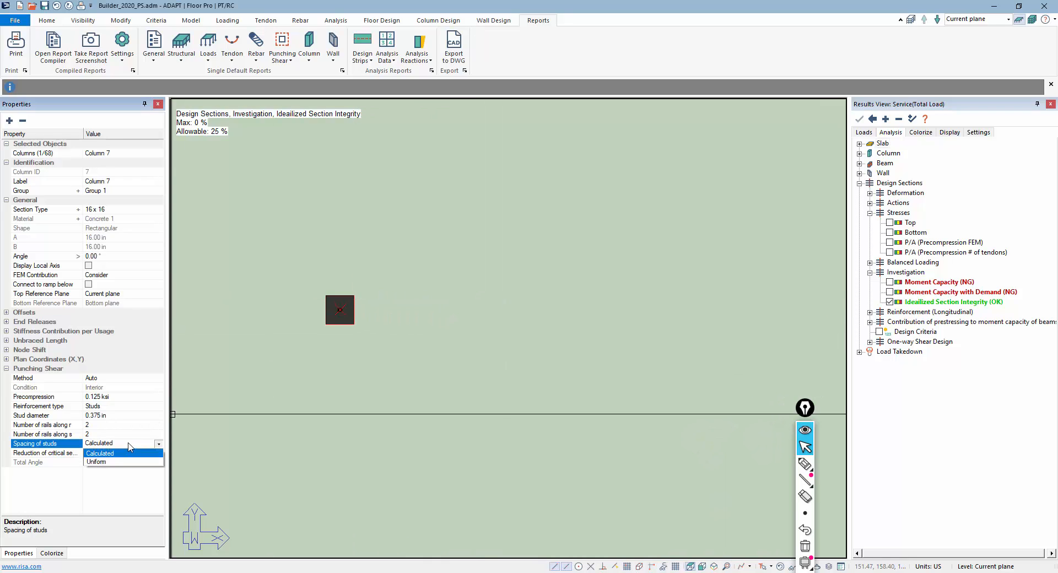
pyautogui.click(124, 461)
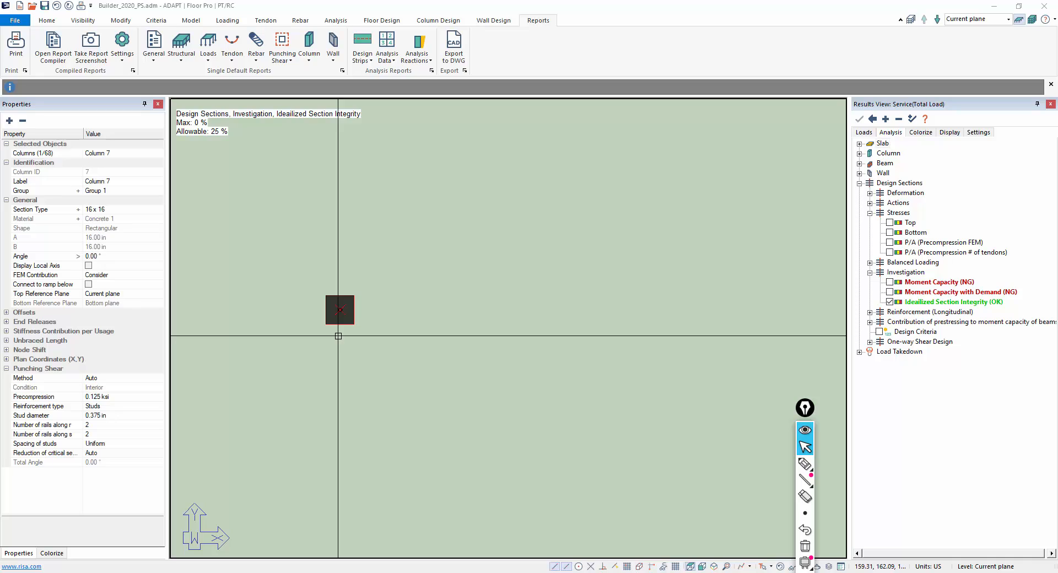
# Check the options for the column's reduction of critical section, keep Auto, and deselect the column
pyautogui.click(104, 453)
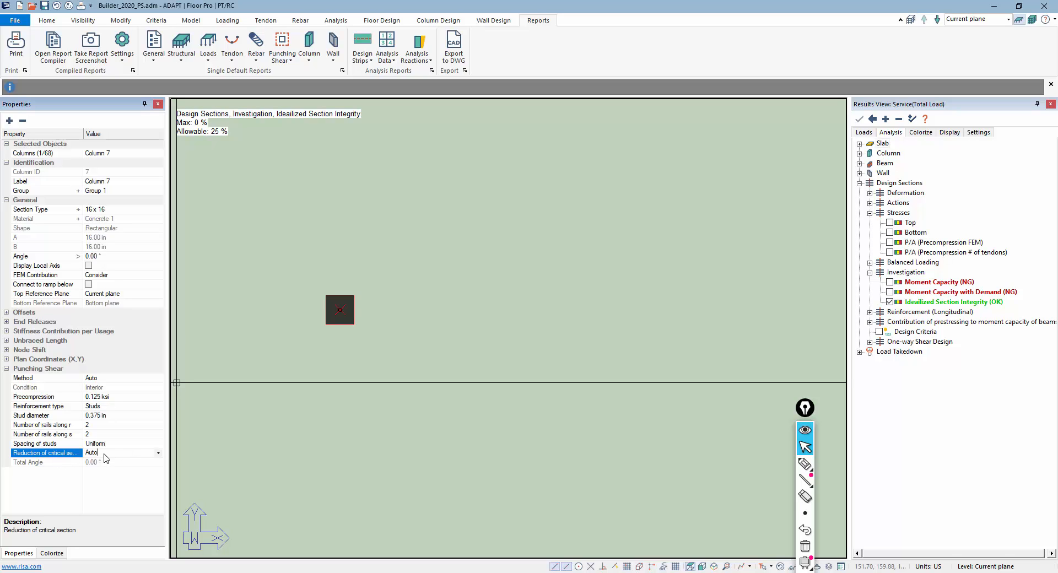
pyautogui.click(159, 453)
pyautogui.click(94, 464)
pyautogui.click(521, 371)
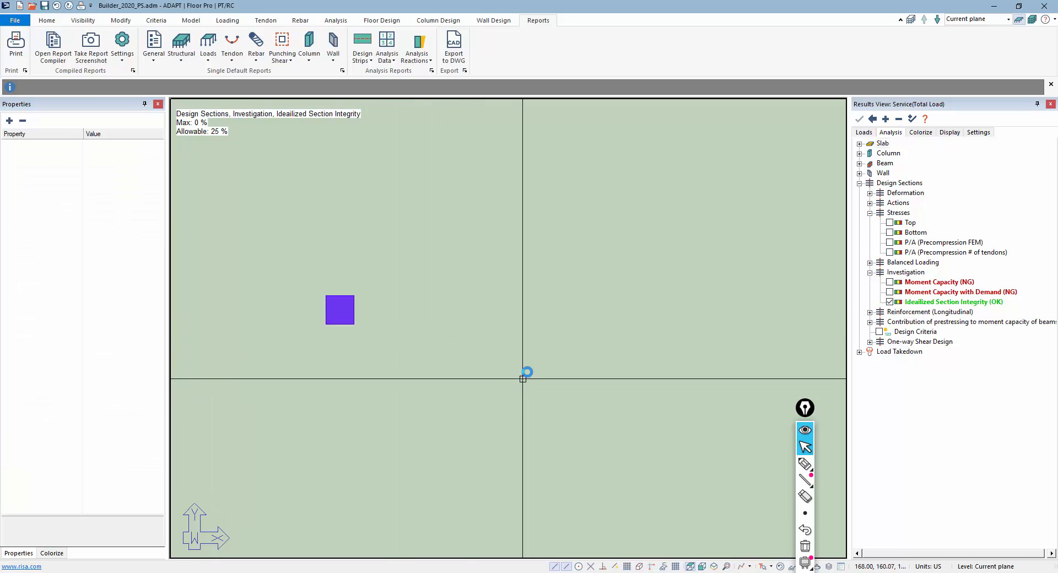
# Draw a four-cornered slab opening diagonally up and to the right of the column
pyautogui.click(190, 20)
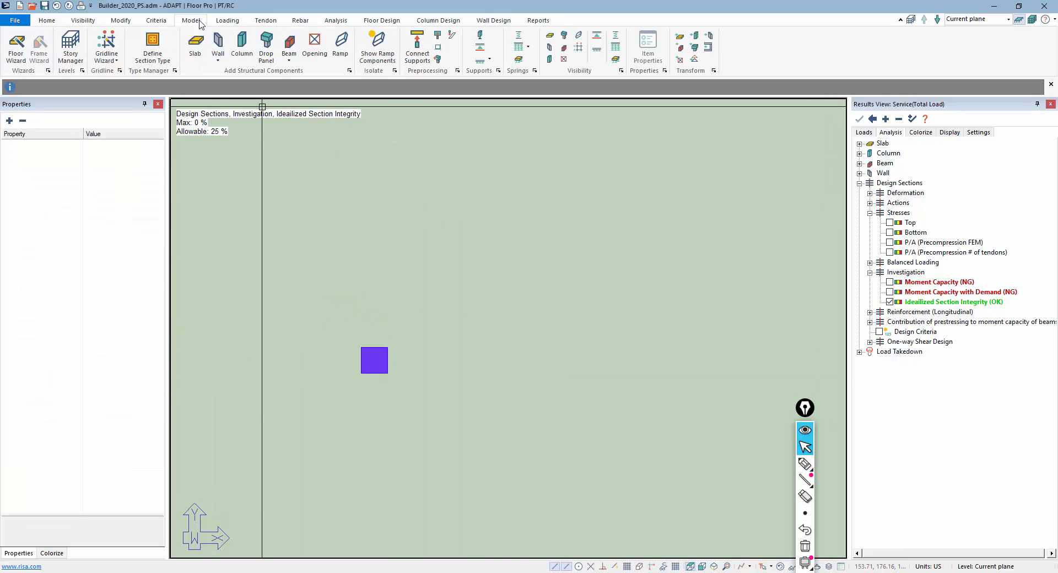
pyautogui.click(315, 44)
pyautogui.click(414, 259)
pyautogui.click(414, 317)
pyautogui.click(472, 311)
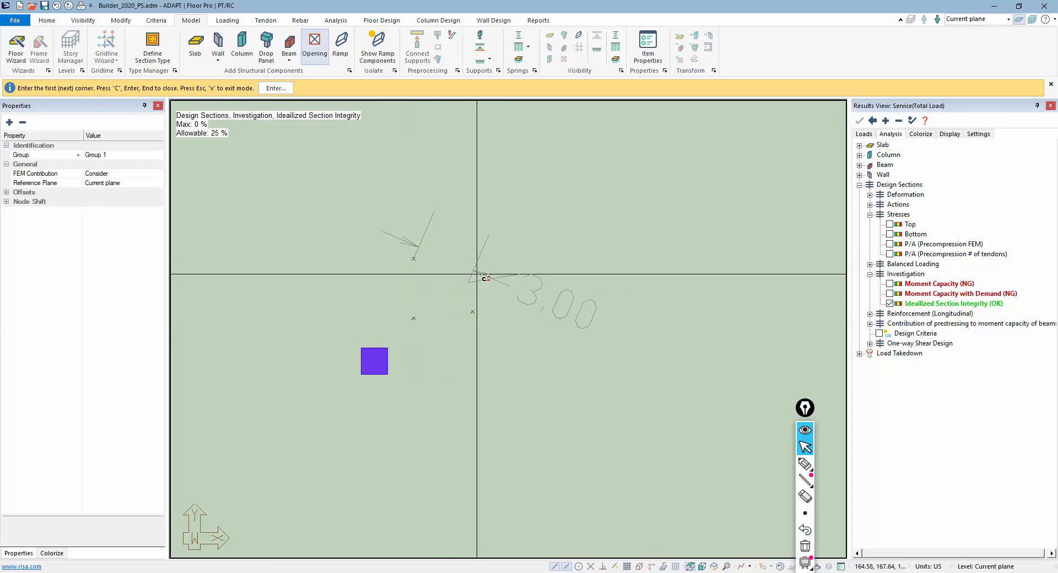
pyautogui.click(472, 262)
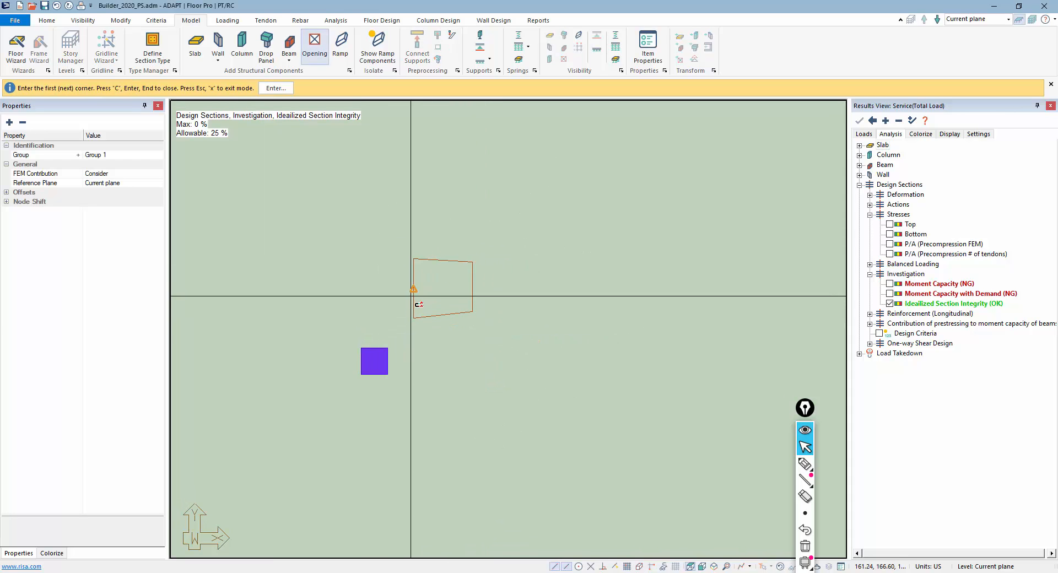
pyautogui.press('Return')
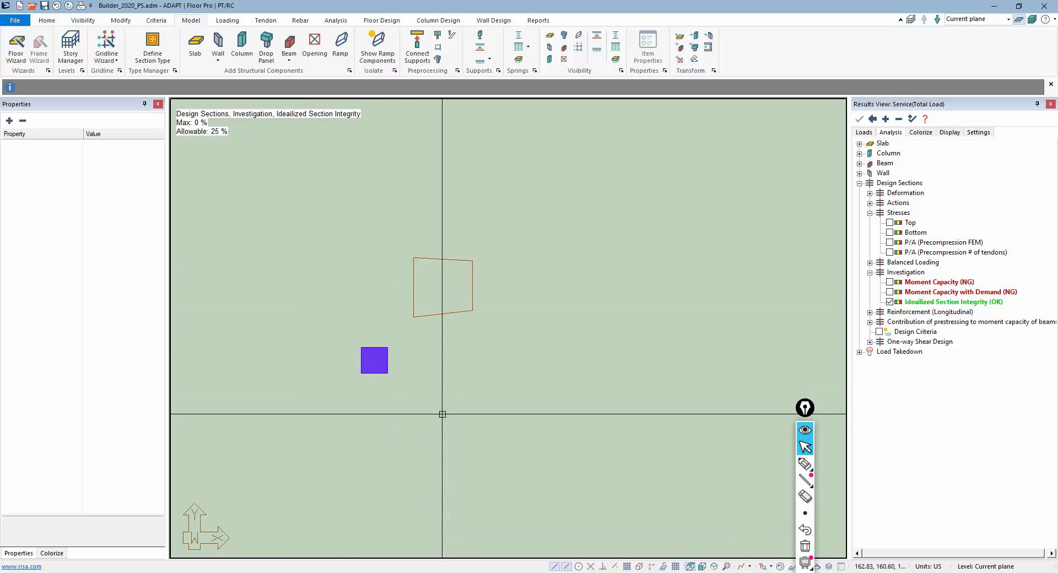
# Set the new opening's FEM contribution to Disregard
pyautogui.click(442, 315)
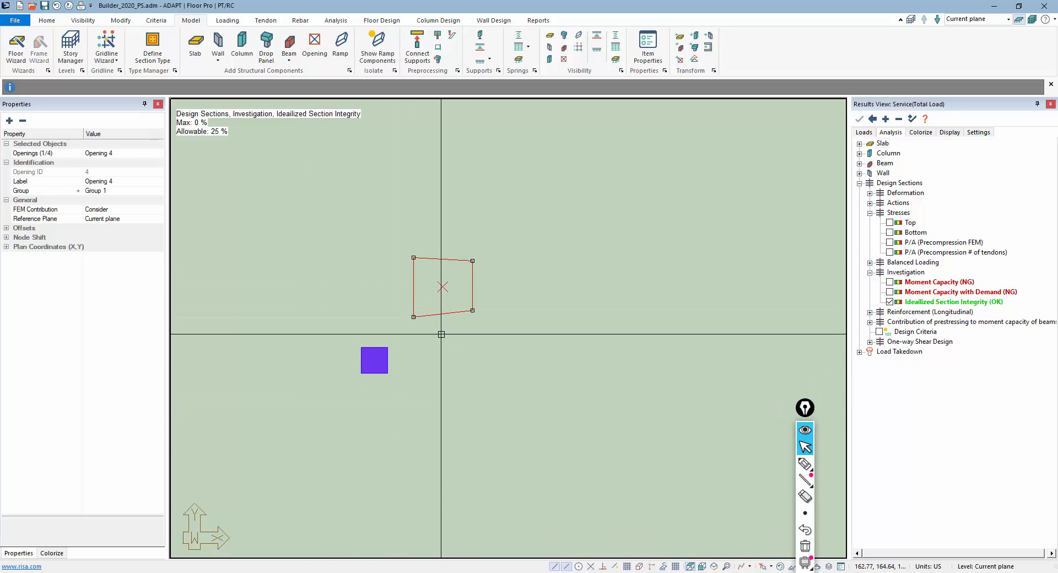
pyautogui.rightClick(442, 333)
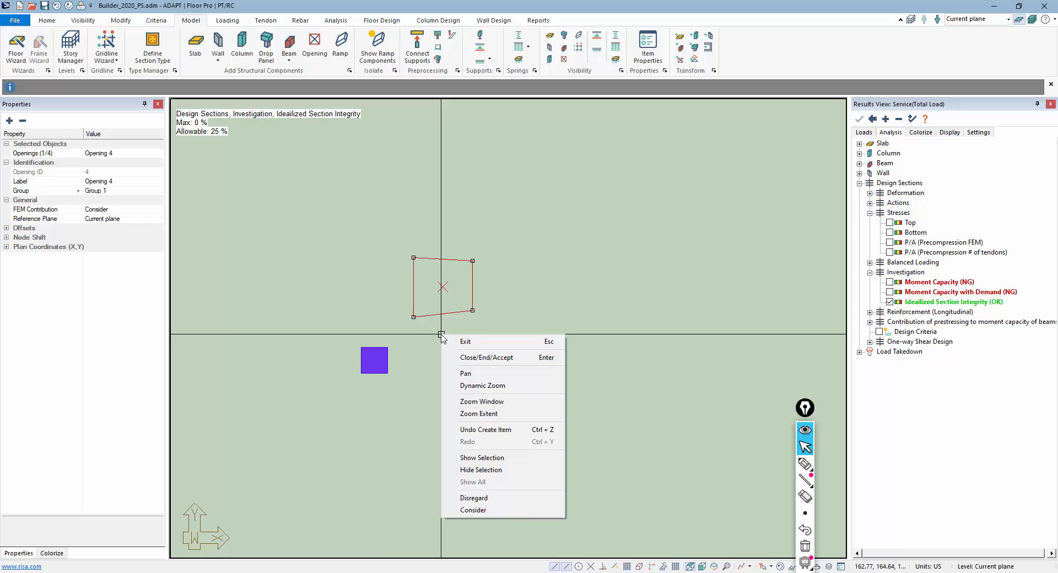
pyautogui.click(467, 508)
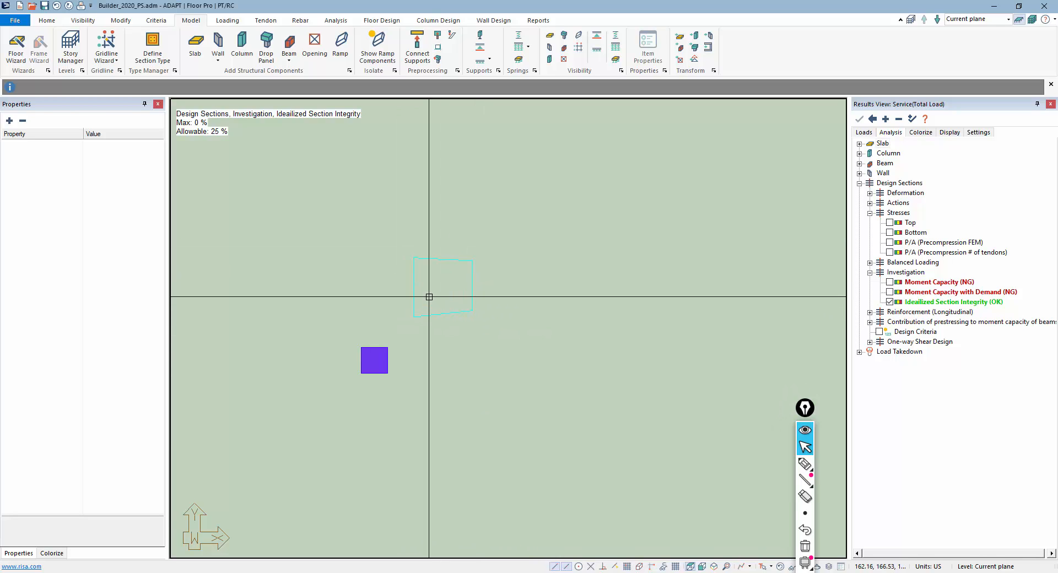
# Delete the disregarded opening beside the column and reselect the column
pyautogui.moveTo(428, 296); pyautogui.dragTo(382, 293)
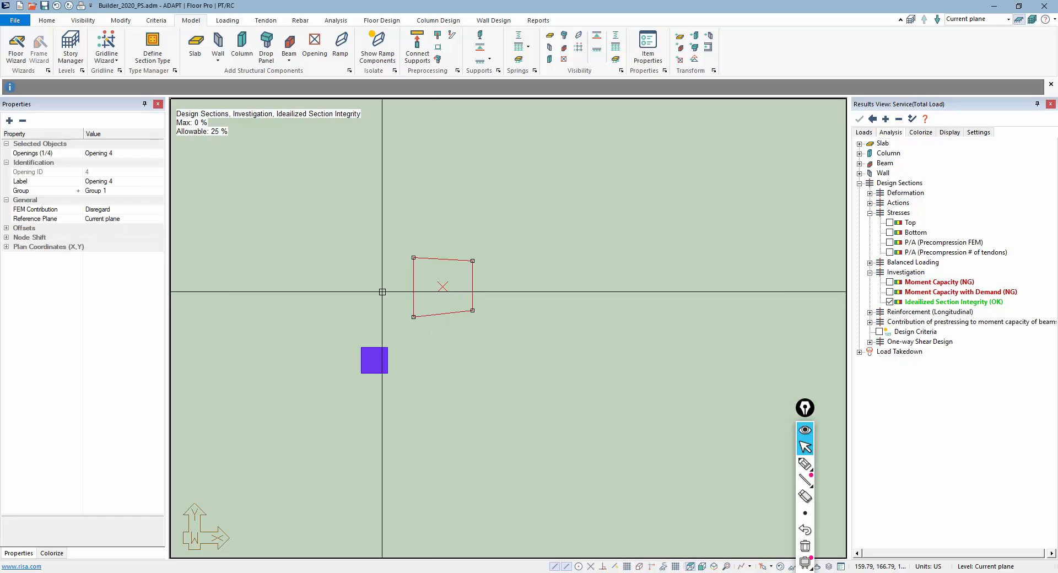
pyautogui.press('Delete')
pyautogui.click(366, 373)
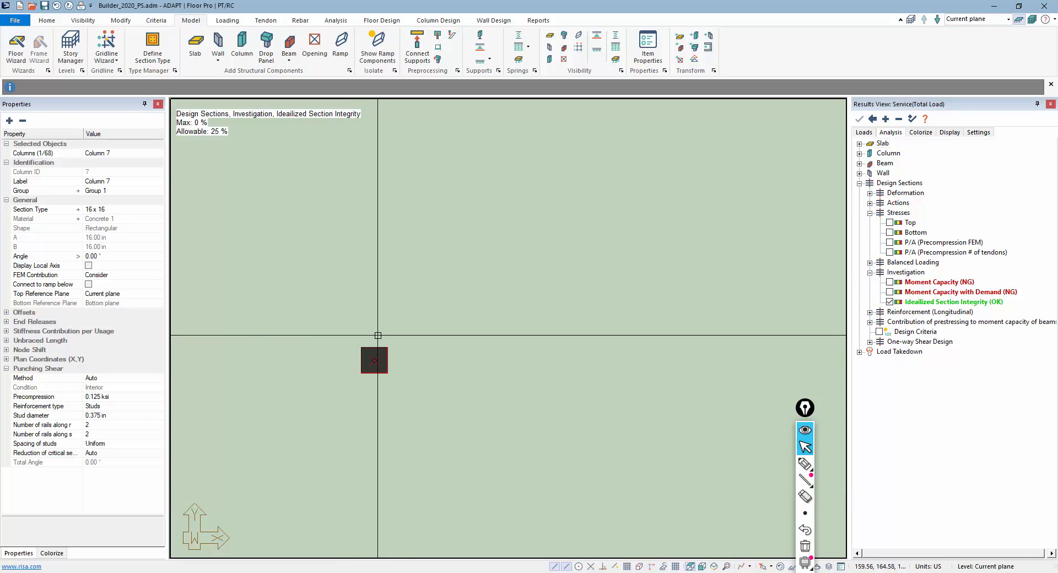
# Sketch three pairs of black lines radiating from the column's centre to mark angular sectors around it
pyautogui.click(805, 463)
pyautogui.moveTo(373, 357); pyautogui.dragTo(456, 251)
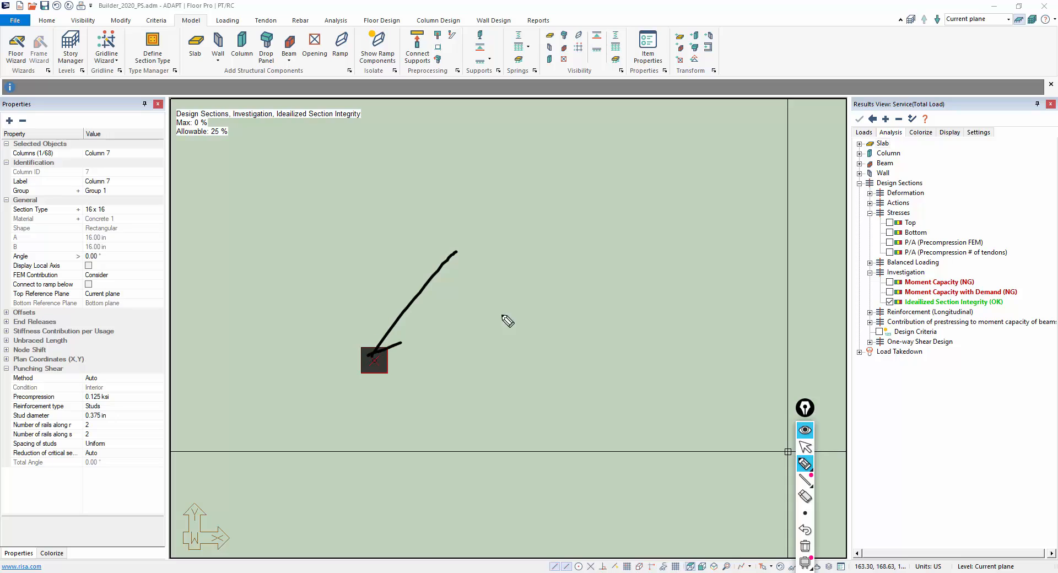
pyautogui.moveTo(511, 311)
pyautogui.mouseDown()
pyautogui.moveTo(370, 356)
pyautogui.moveTo(490, 438)
pyautogui.mouseUp()
pyautogui.moveTo(375, 365)
pyautogui.mouseDown()
pyautogui.moveTo(396, 477)
pyautogui.moveTo(262, 337)
pyautogui.moveTo(246, 334)
pyautogui.moveTo(208, 375)
pyautogui.mouseUp()
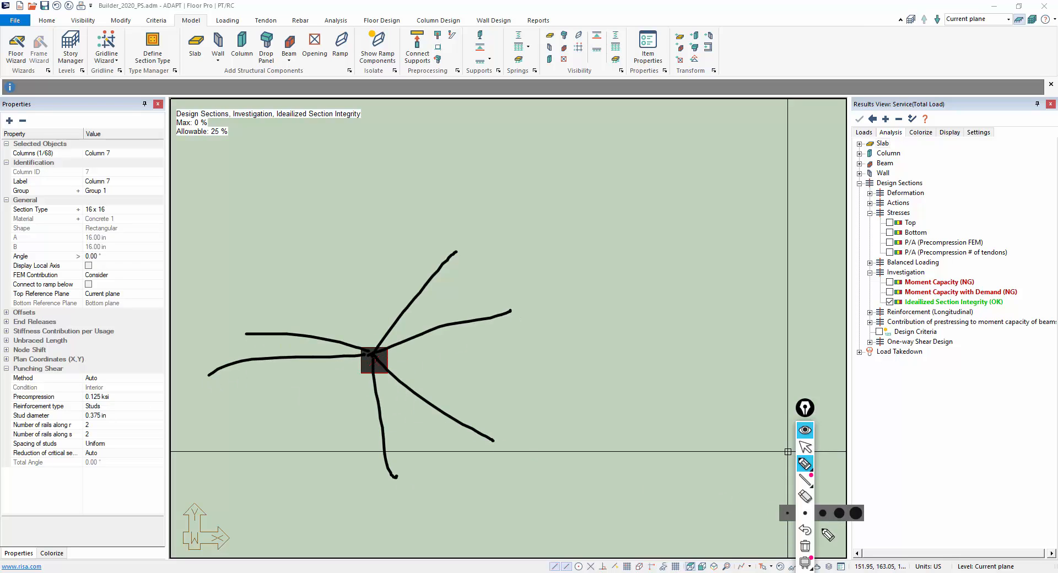
# Switch the markup colour to yellow and hatch the three sectors between the radiating line pairs
pyautogui.moveTo(804, 480)
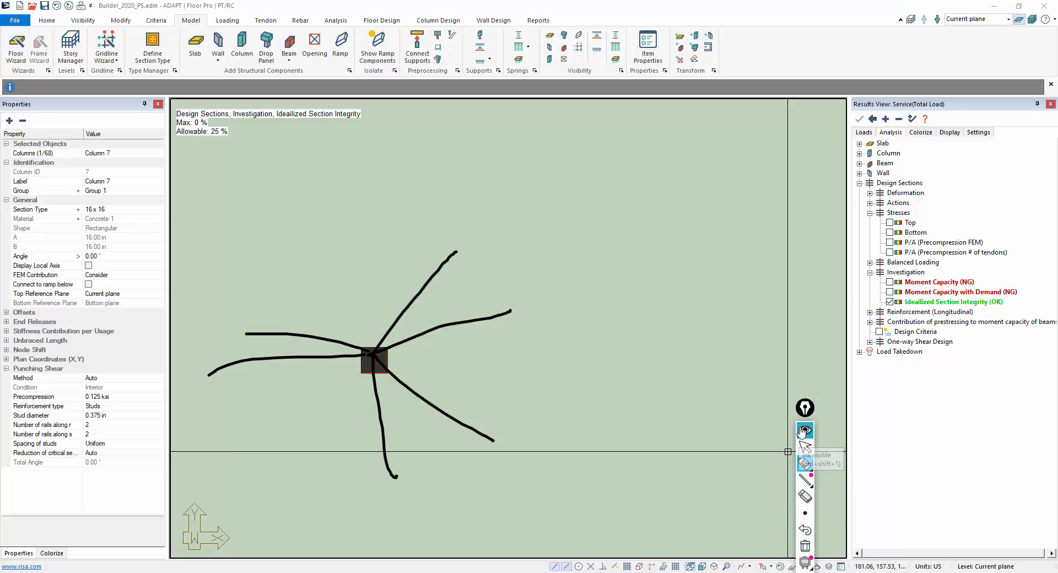
pyautogui.click(811, 514)
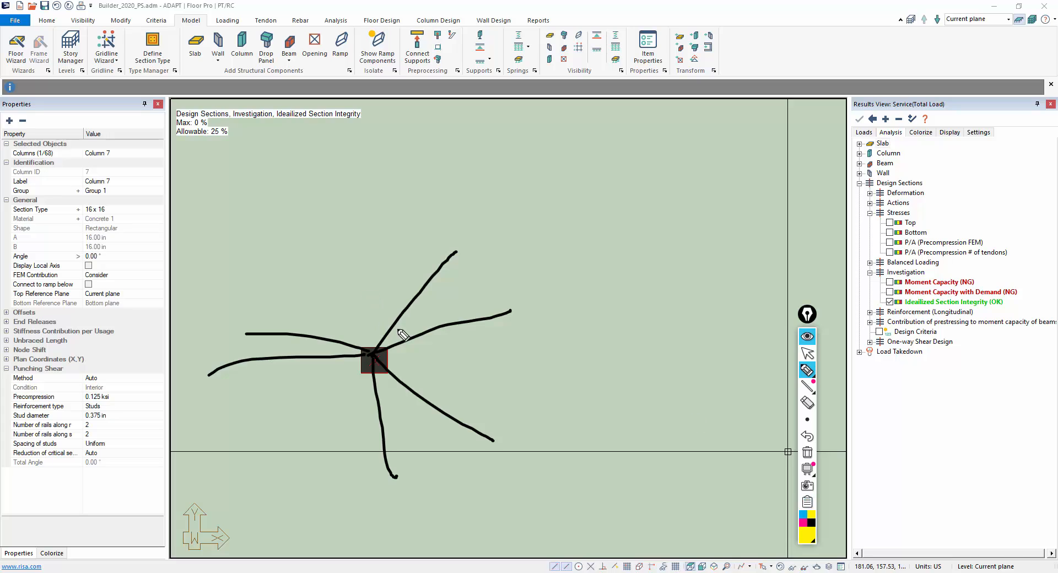
pyautogui.moveTo(403, 325)
pyautogui.mouseDown()
pyautogui.moveTo(398, 334)
pyautogui.moveTo(412, 325)
pyautogui.mouseUp()
pyautogui.moveTo(421, 300)
pyautogui.mouseDown()
pyautogui.moveTo(424, 314)
pyautogui.moveTo(447, 310)
pyautogui.mouseUp()
pyautogui.moveTo(452, 293); pyautogui.dragTo(461, 305)
pyautogui.moveTo(390, 381)
pyautogui.mouseDown()
pyautogui.moveTo(381, 395)
pyautogui.moveTo(414, 461)
pyautogui.mouseUp()
pyautogui.moveTo(326, 361)
pyautogui.mouseDown()
pyautogui.moveTo(326, 339)
pyautogui.moveTo(298, 351)
pyautogui.mouseUp()
pyautogui.moveTo(288, 343); pyautogui.dragTo(271, 346)
pyautogui.moveTo(261, 344); pyautogui.dragTo(250, 346)
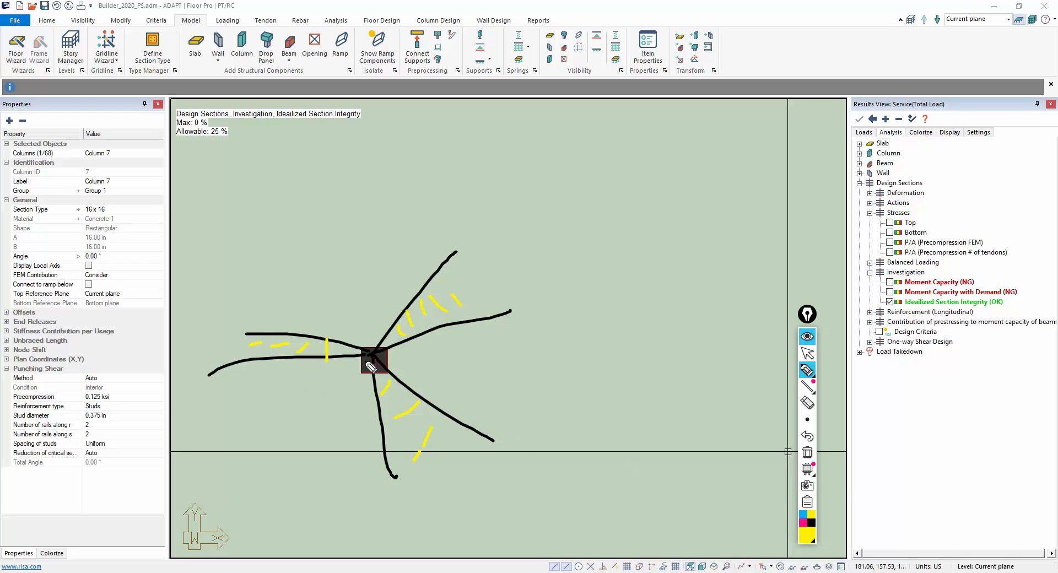
# Sketch yellow horizontal and vertical axis arrows from the column's centre and label the horizontal one R
pyautogui.moveTo(368, 357); pyautogui.dragTo(508, 370)
pyautogui.moveTo(369, 356)
pyautogui.mouseDown()
pyautogui.moveTo(371, 223)
pyautogui.moveTo(392, 262)
pyautogui.mouseUp()
pyautogui.moveTo(487, 380)
pyautogui.mouseDown()
pyautogui.moveTo(516, 378)
pyautogui.moveTo(541, 342)
pyautogui.mouseUp()
pyautogui.moveTo(541, 343); pyautogui.dragTo(579, 365)
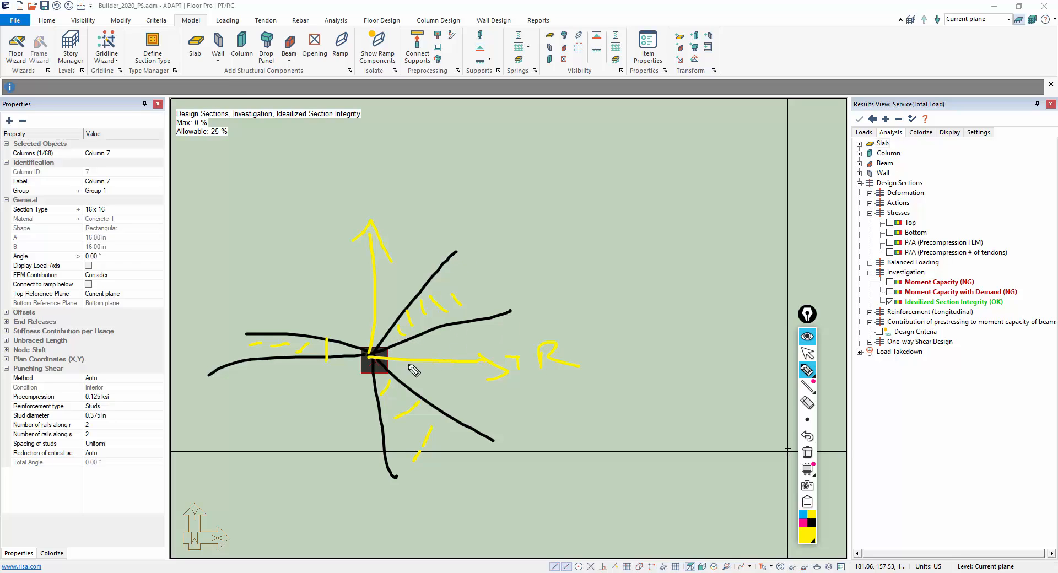
# Sketch a counterclockwise angle arrow around the column from the R axis, clear the markup and deselect the column
pyautogui.moveTo(424, 358)
pyautogui.mouseDown()
pyautogui.moveTo(414, 341)
pyautogui.moveTo(355, 326)
pyautogui.moveTo(330, 368)
pyautogui.moveTo(404, 385)
pyautogui.moveTo(391, 387)
pyautogui.mouseUp()
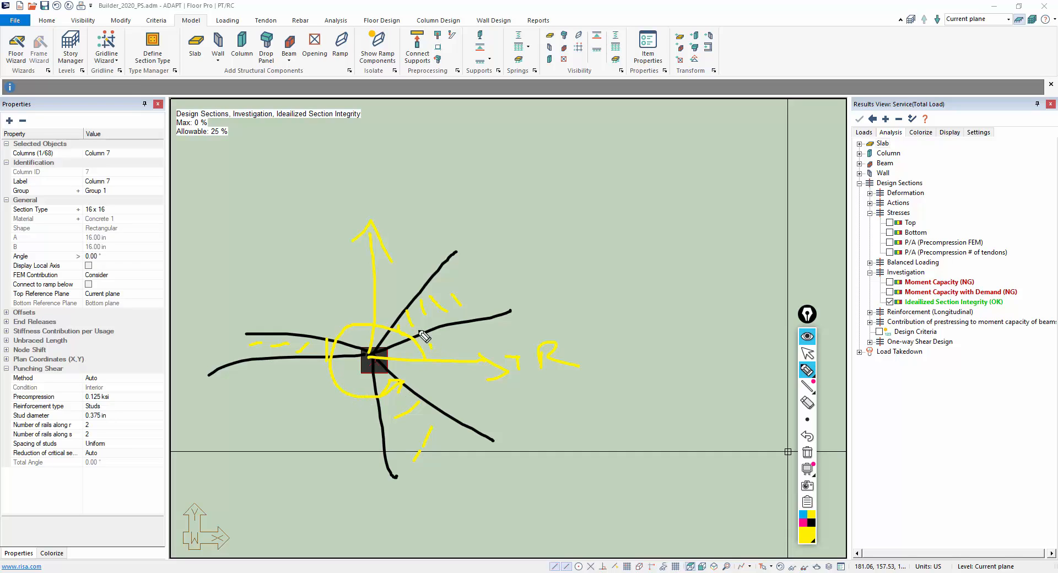
pyautogui.click(377, 311)
pyautogui.press('Escape')
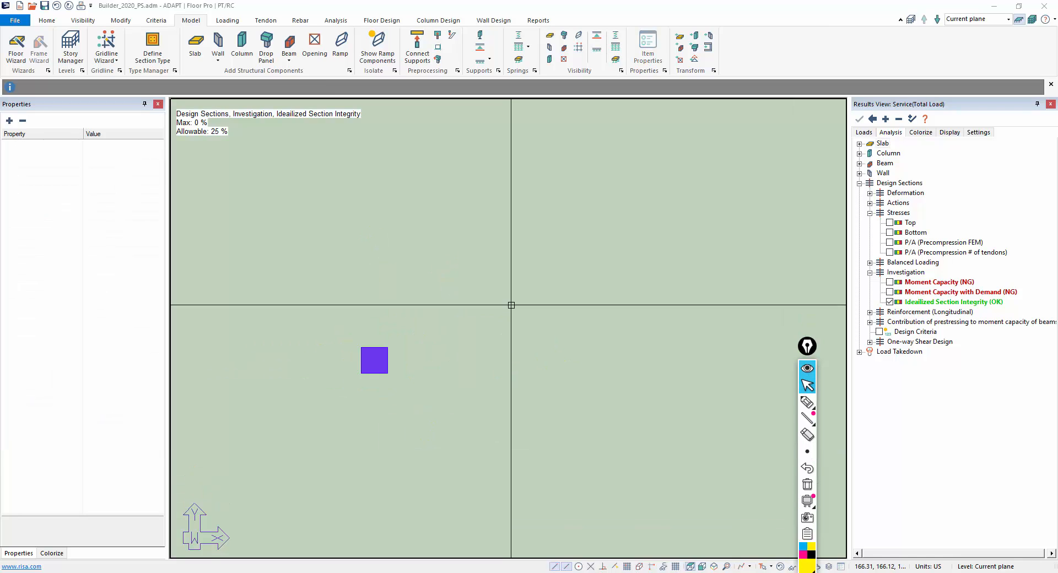
# Run the structural analysis of the floor for all nine load combinations
pyautogui.scroll(-5, 484, 341)
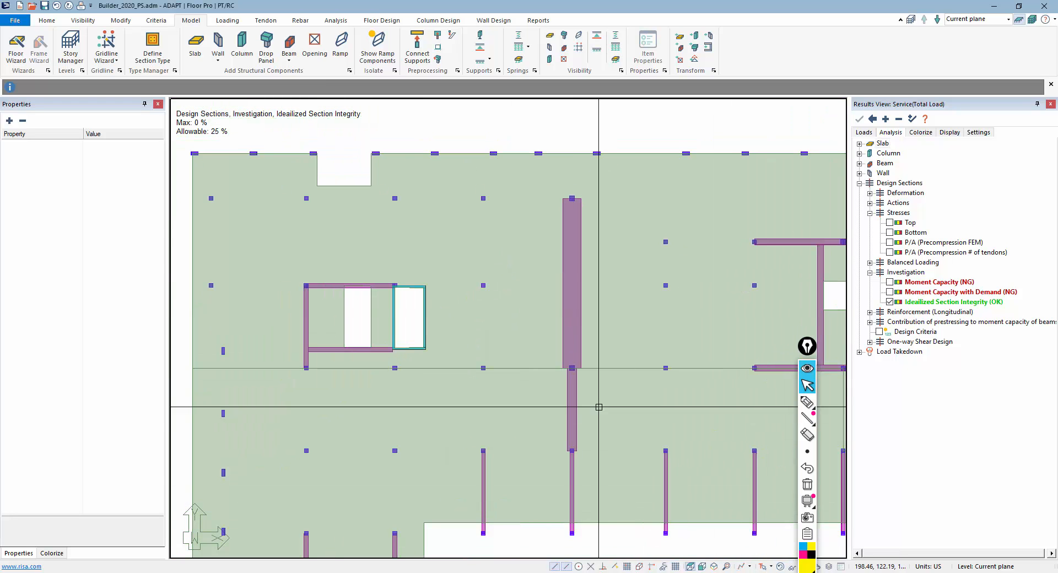
pyautogui.scroll(-5, 355, 224)
pyautogui.click(336, 20)
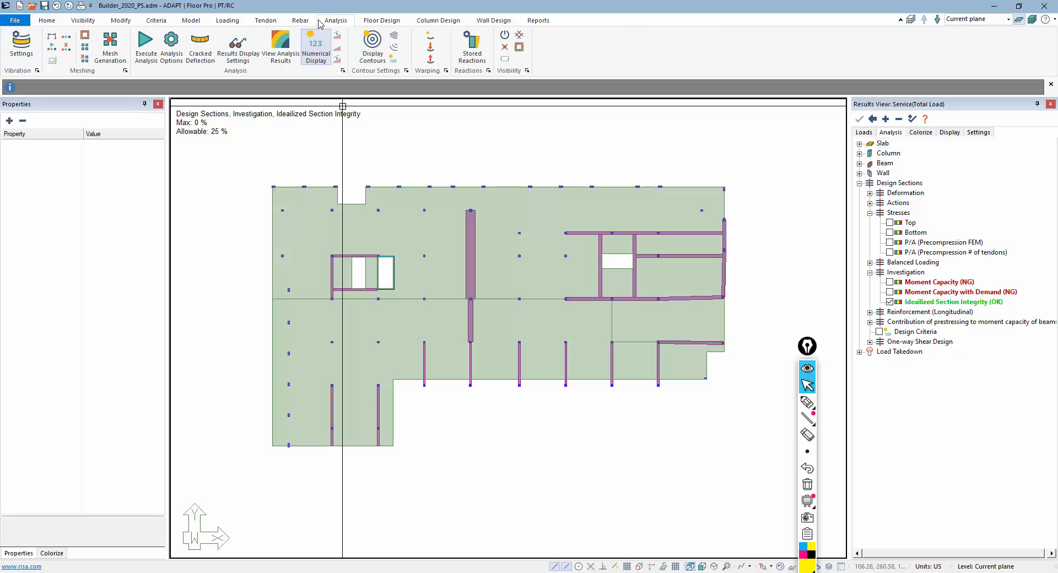
pyautogui.click(146, 50)
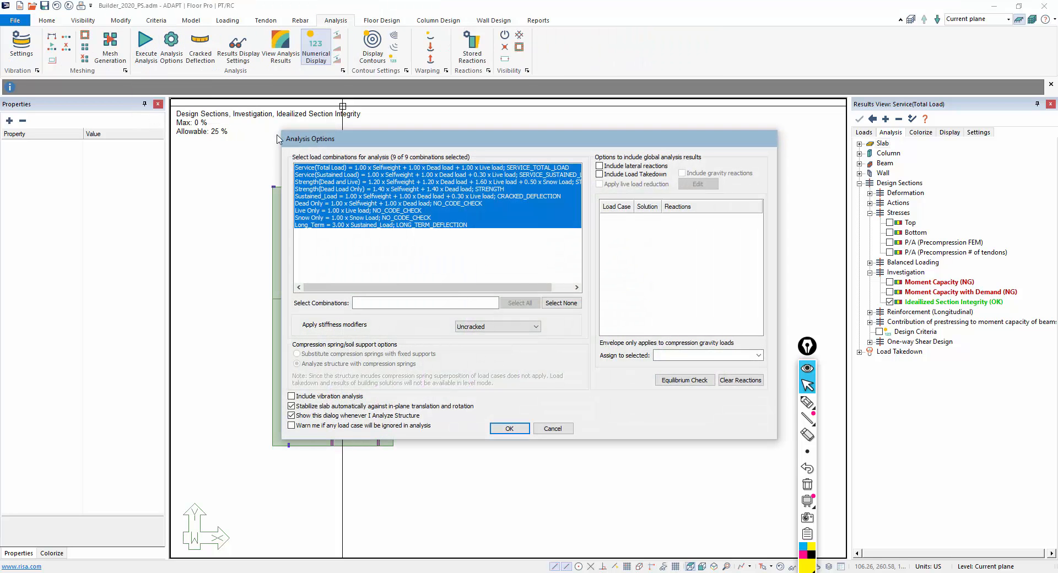
pyautogui.click(516, 427)
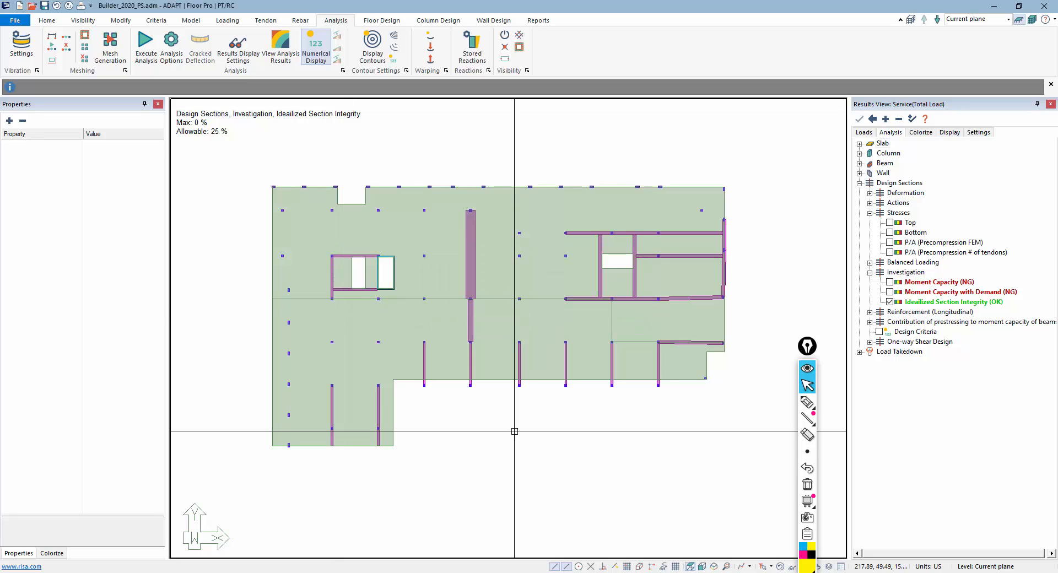
# Review the punching shear design options and opening criteria, then close the criteria
pyautogui.click(382, 21)
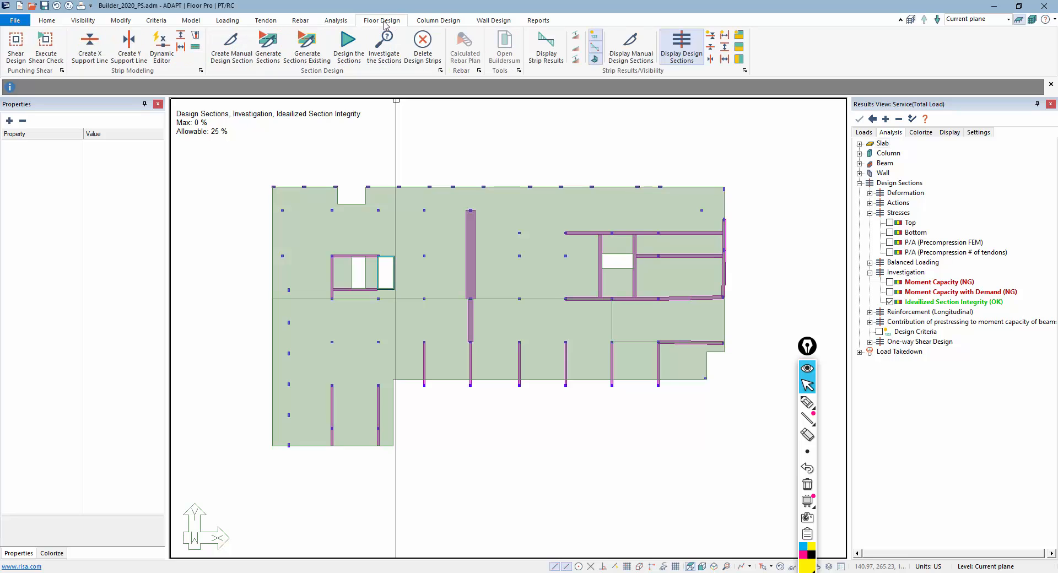
pyautogui.click(16, 47)
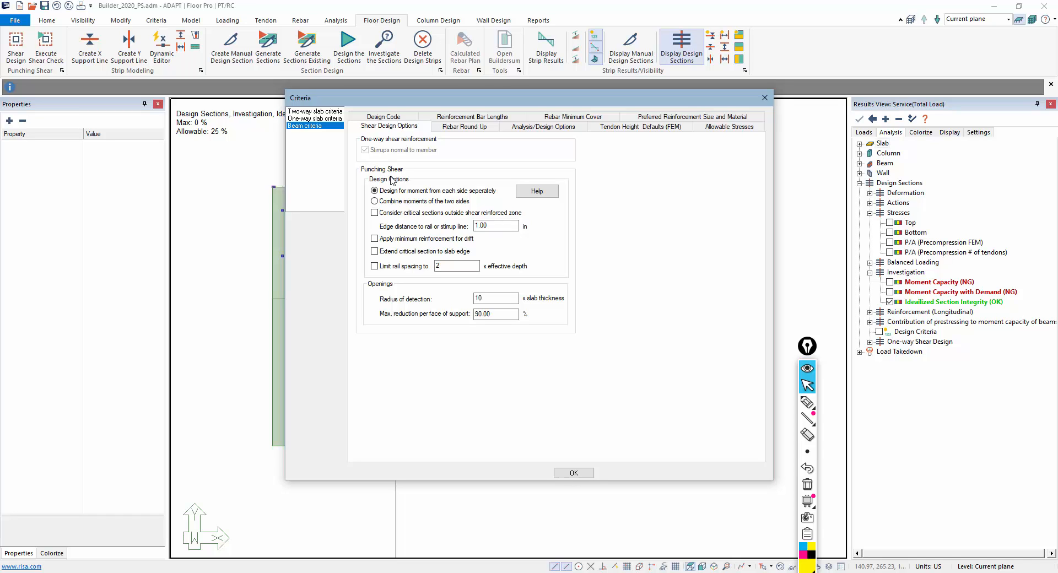
pyautogui.click(574, 473)
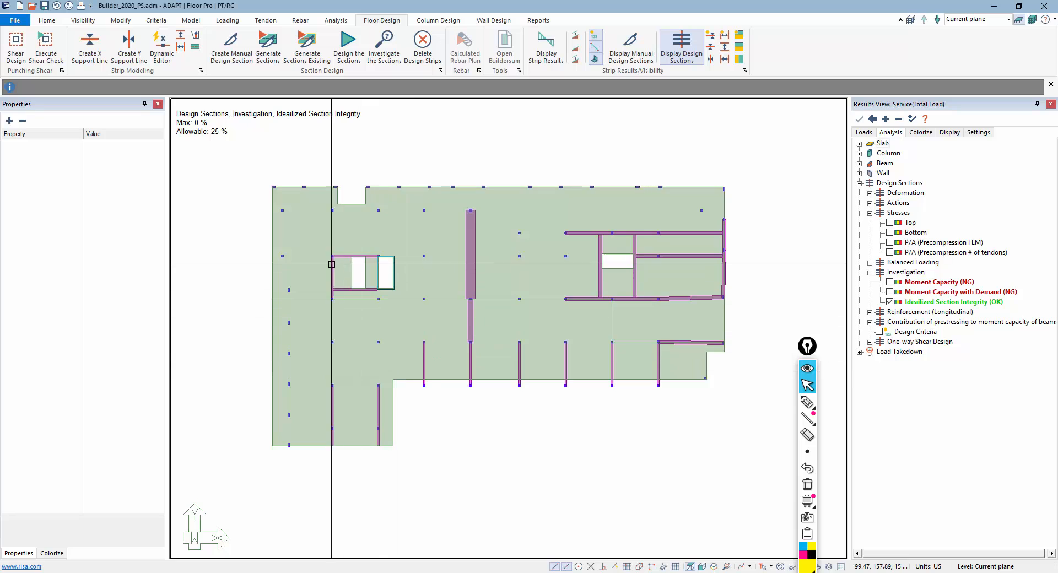
pyautogui.scroll(5, 275, 259)
pyautogui.scroll(-2, 296, 238)
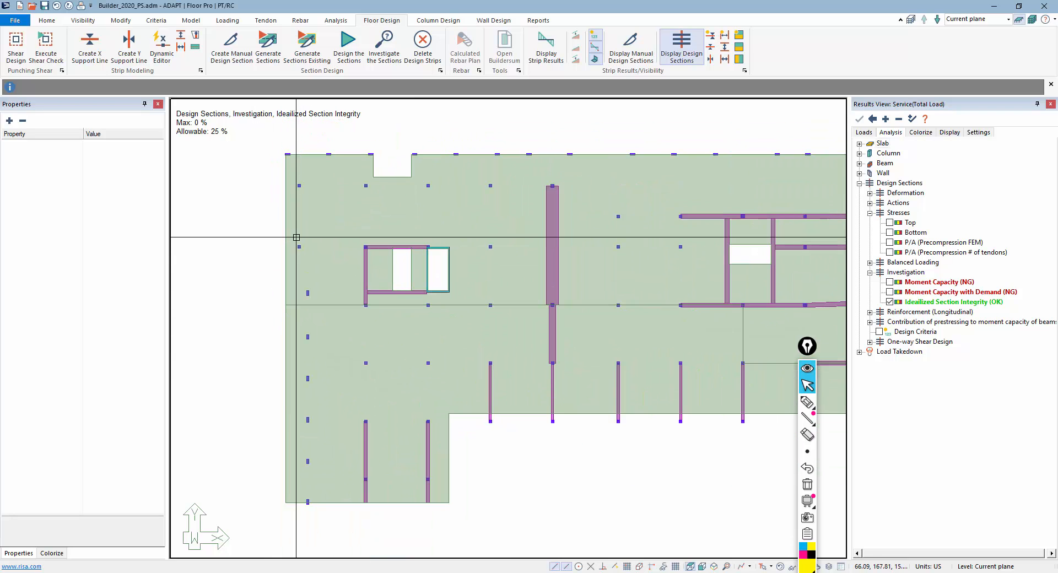
pyautogui.moveTo(296, 236); pyautogui.dragTo(331, 475)
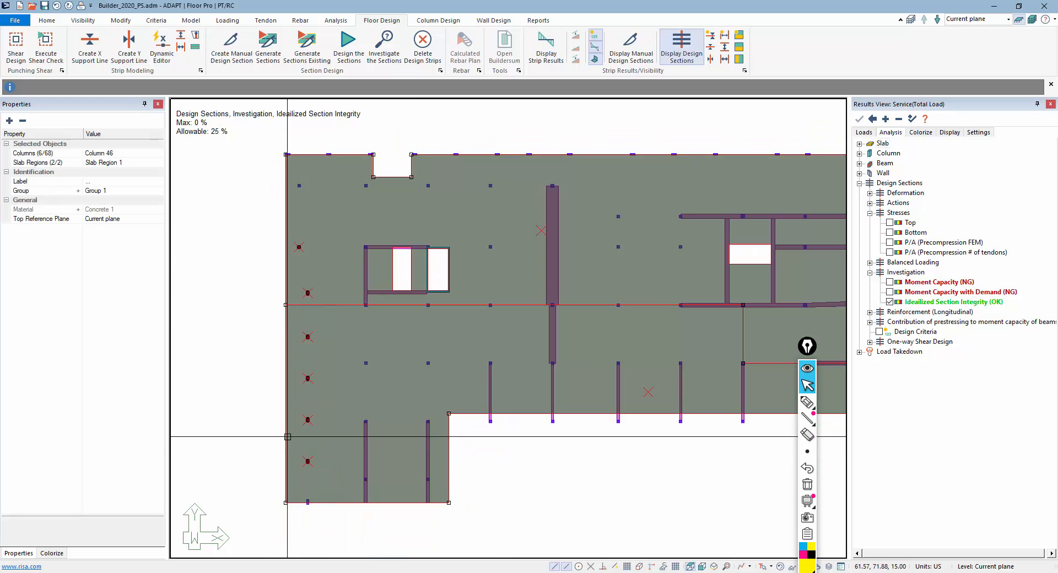
pyautogui.click(236, 286)
# Select only the six columns in the line along the slab's left edge and set stud diameter 0.75 in and 3 rails along r
pyautogui.scroll(2, 312, 248)
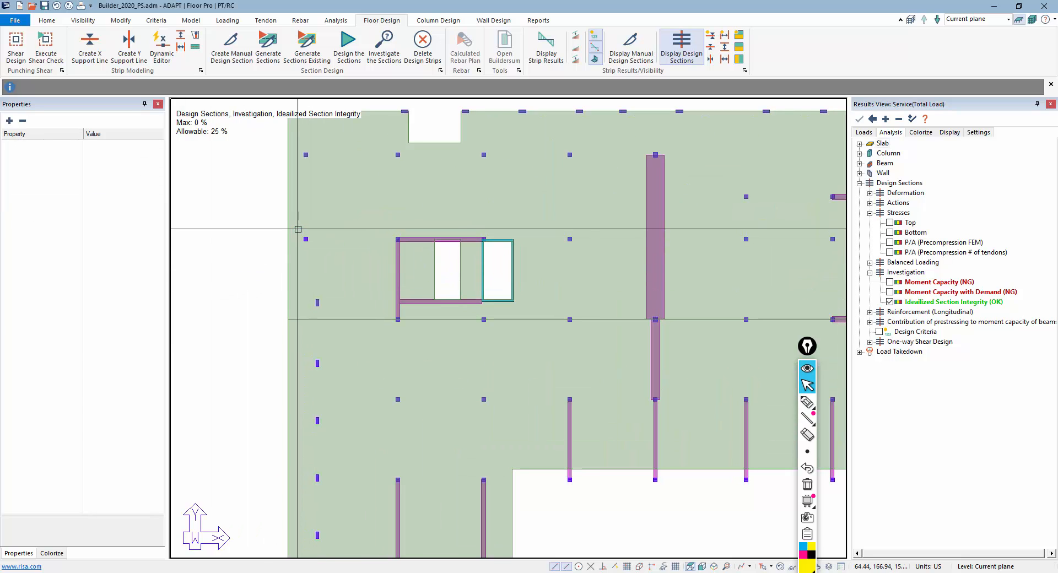
pyautogui.moveTo(295, 229); pyautogui.dragTo(345, 481)
pyautogui.scroll(-1, 318, 303)
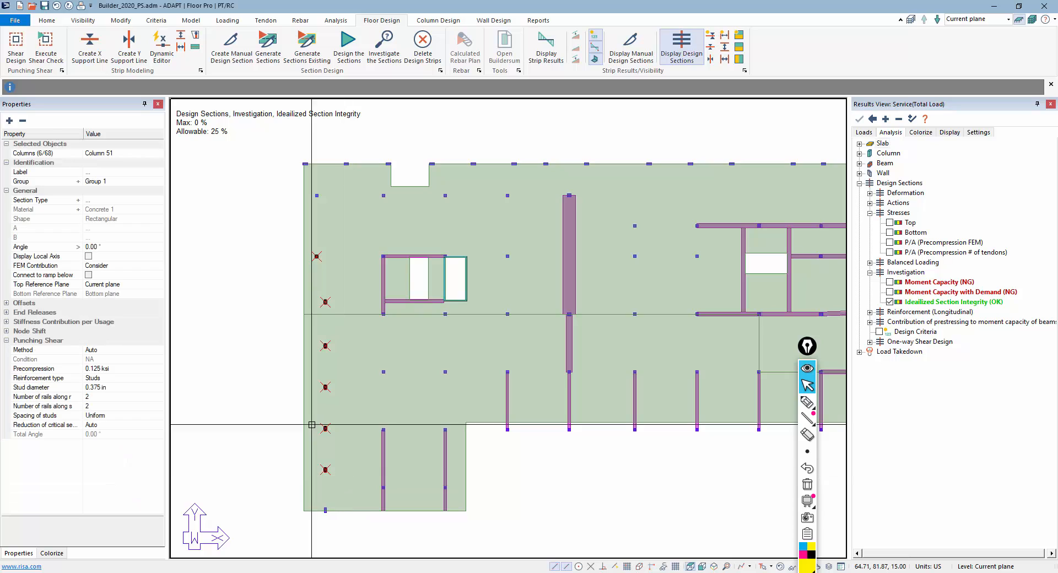
pyautogui.click(121, 389)
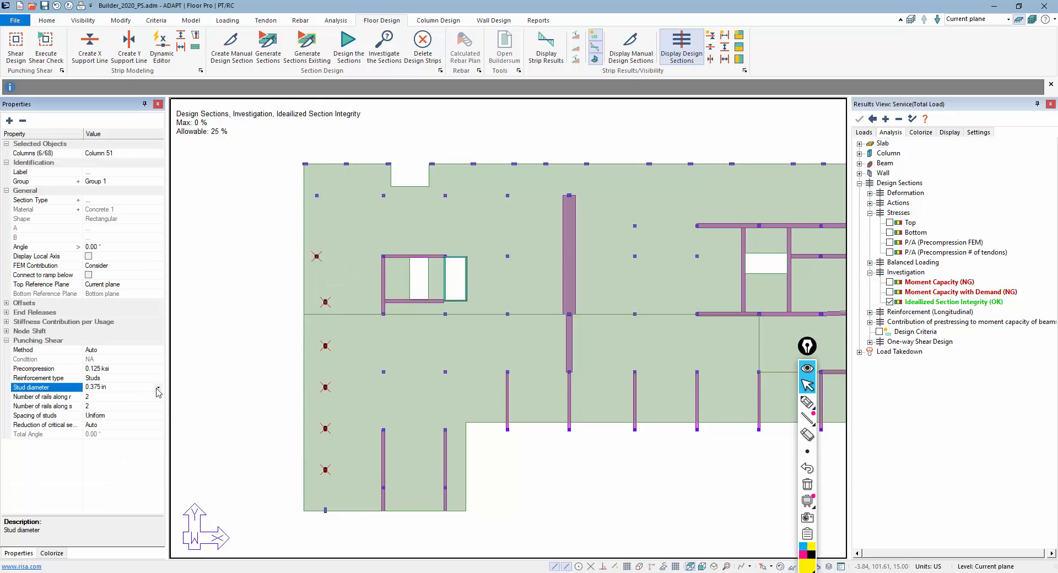
pyautogui.click(158, 388)
pyautogui.click(116, 427)
pyautogui.click(117, 396)
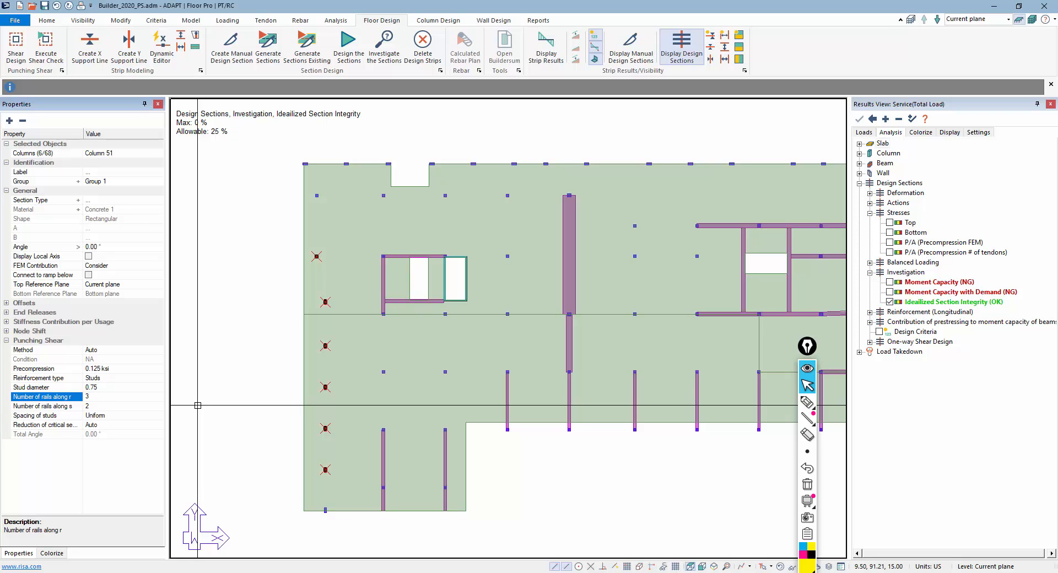
pyautogui.click(198, 406)
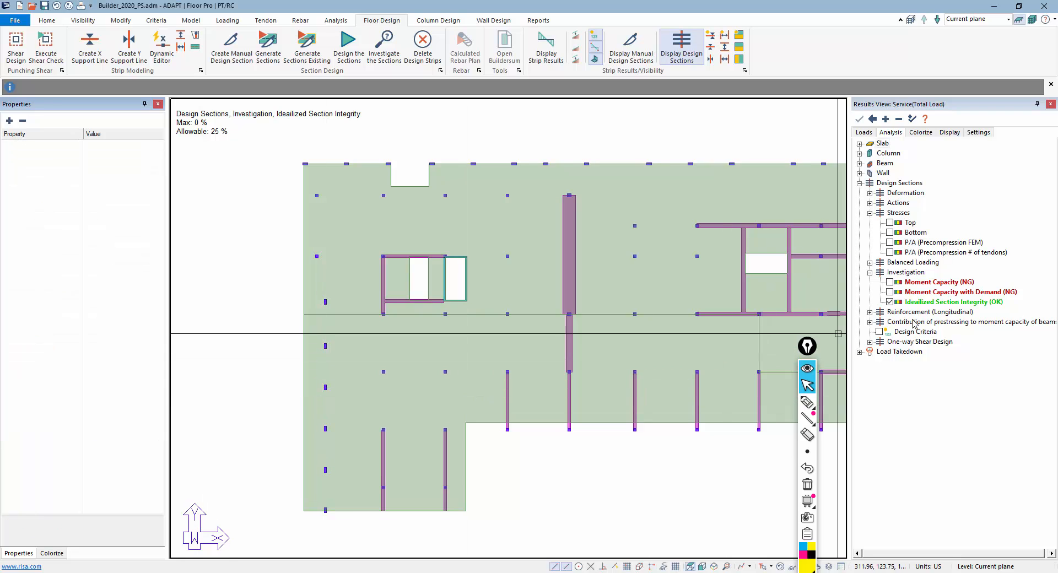
# Execute the punching shear check and expand the Punching Shear results
pyautogui.click(58, 49)
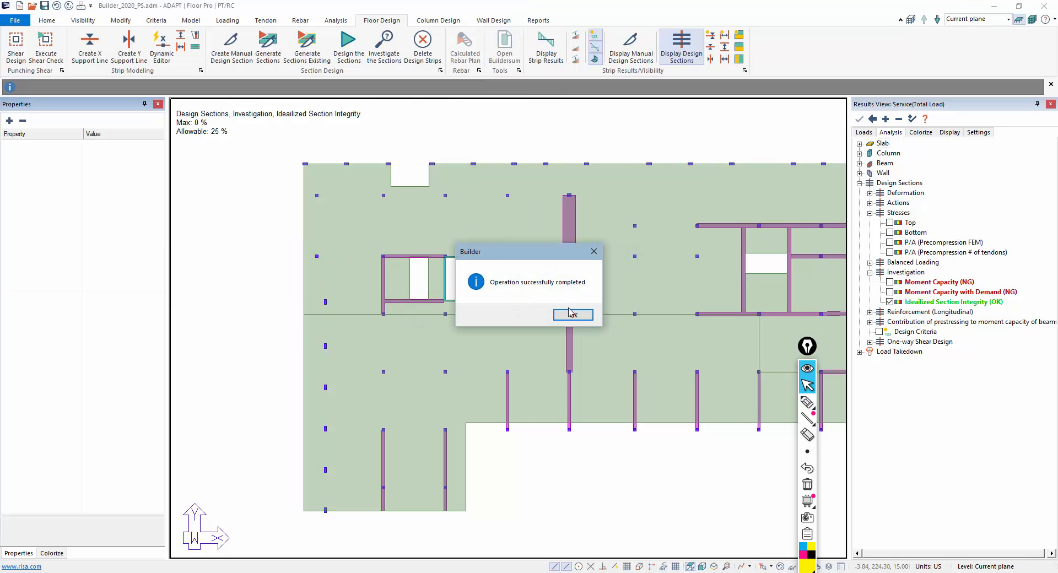
pyautogui.click(572, 314)
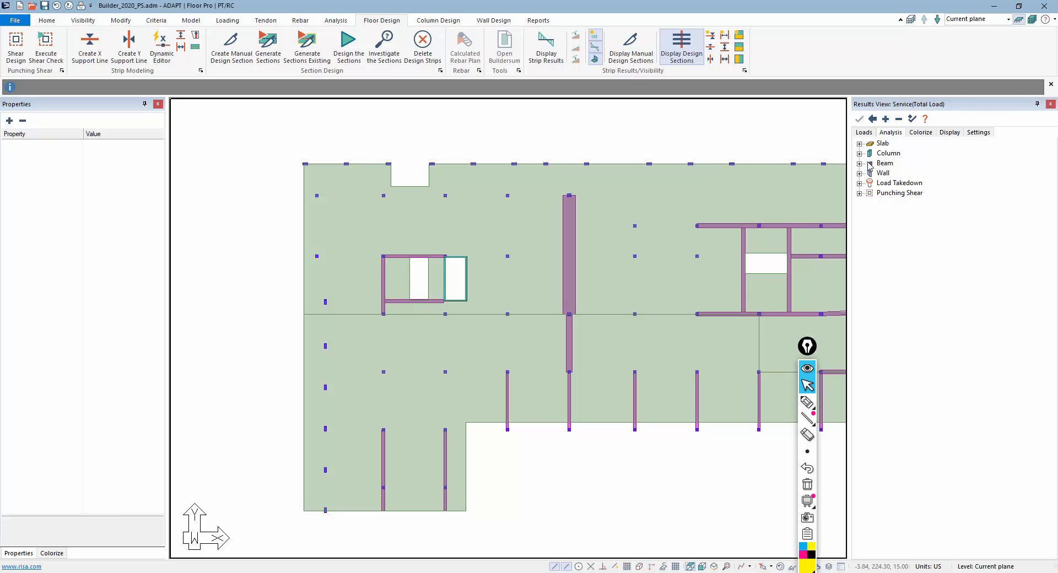
pyautogui.click(859, 193)
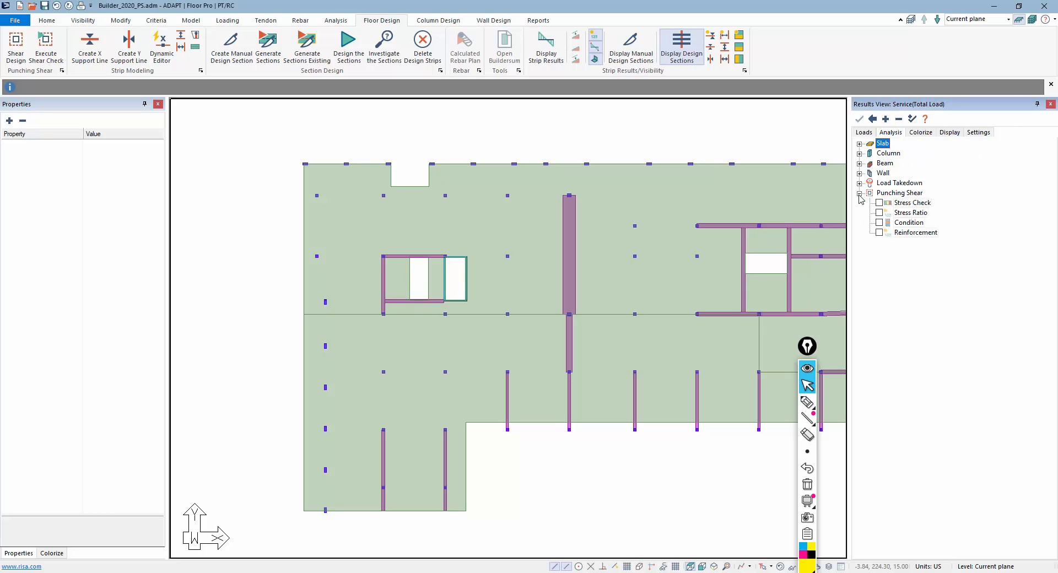
# Switch the results to the Envelope Strength combination and display the punching shear Stress Check on the plan
pyautogui.click(860, 134)
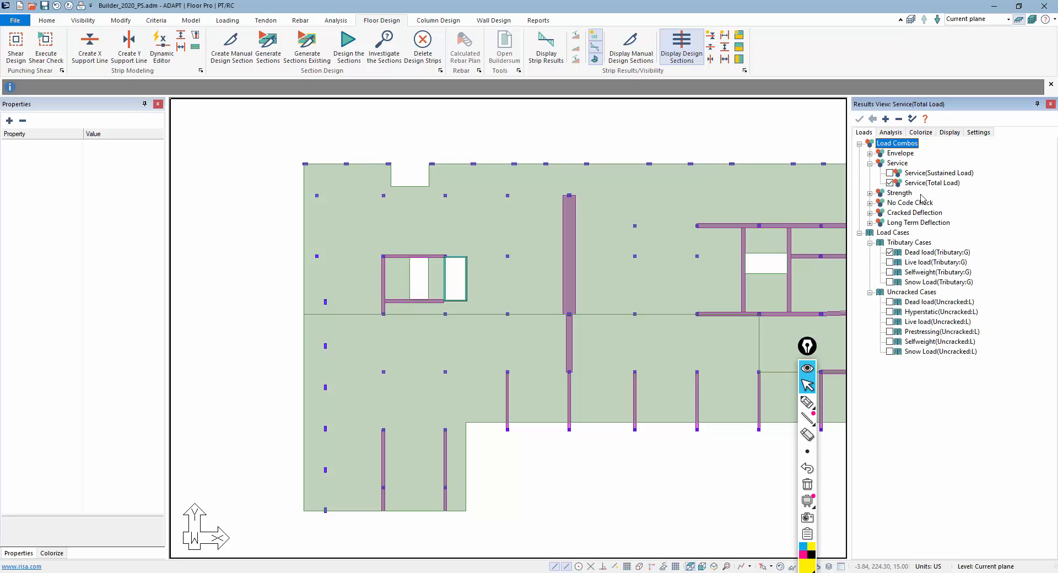
pyautogui.click(869, 193)
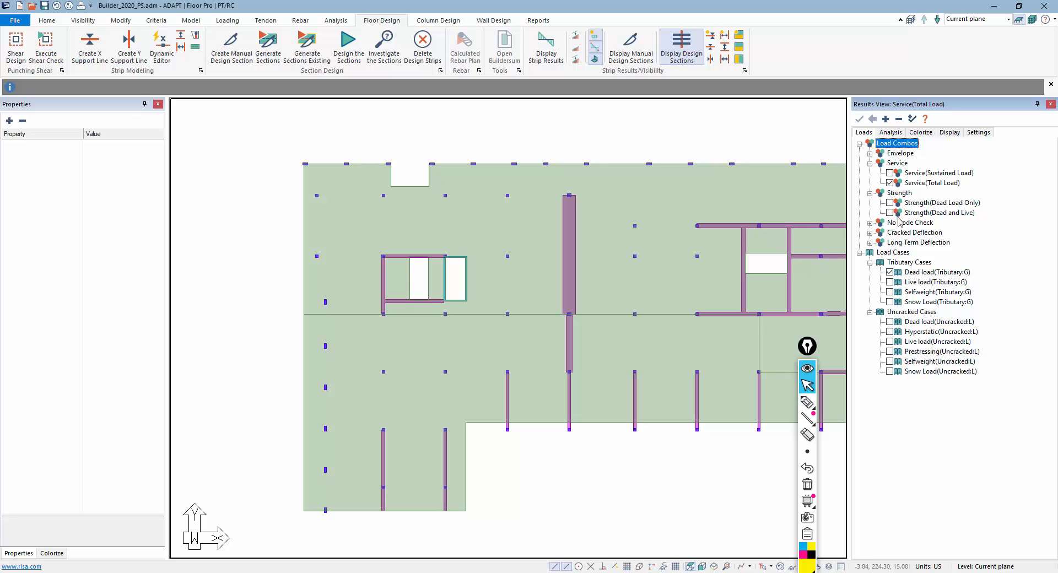
pyautogui.click(870, 155)
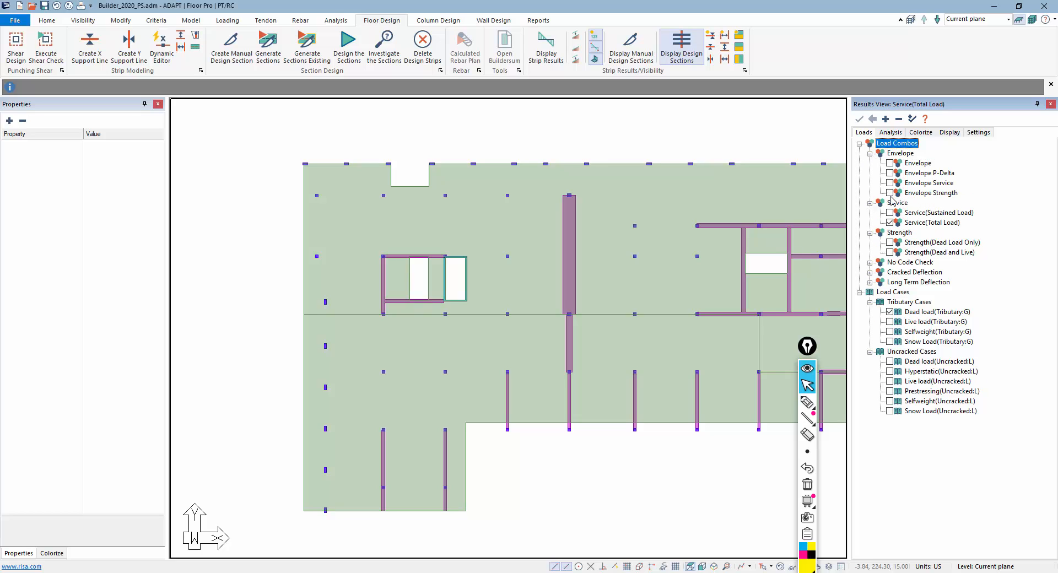
pyautogui.click(889, 193)
pyautogui.click(889, 192)
pyautogui.click(890, 132)
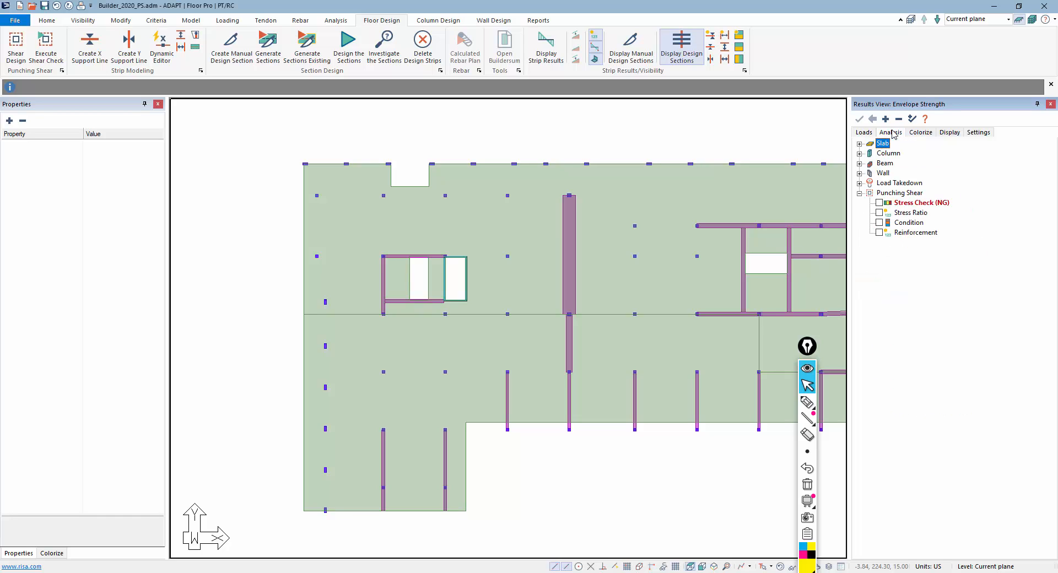
pyautogui.click(879, 203)
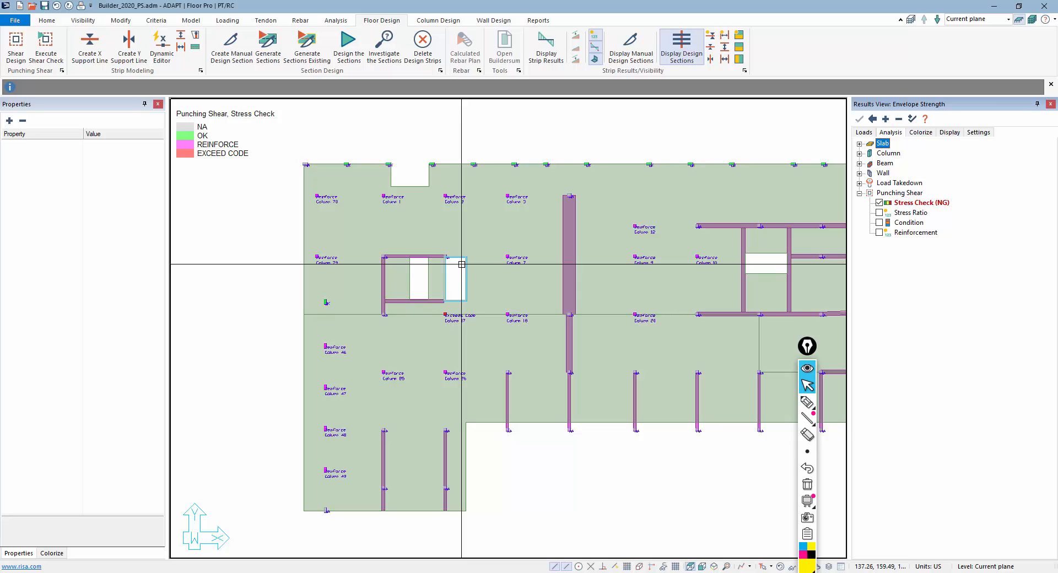
# Display the punching shear Stress Ratio results and examine the values at Columns 2 and 3
pyautogui.click(878, 213)
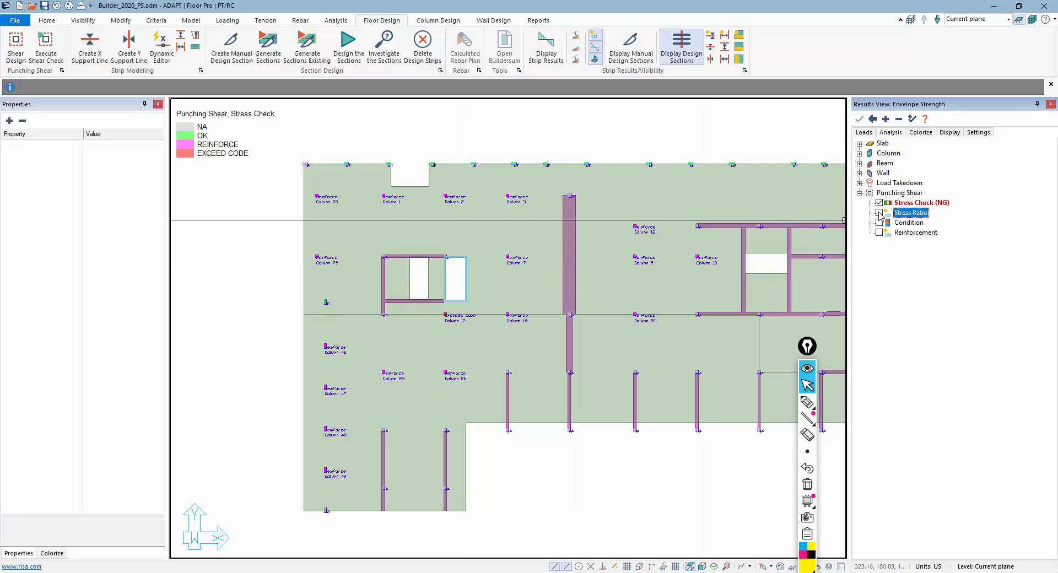
pyautogui.scroll(5, 462, 241)
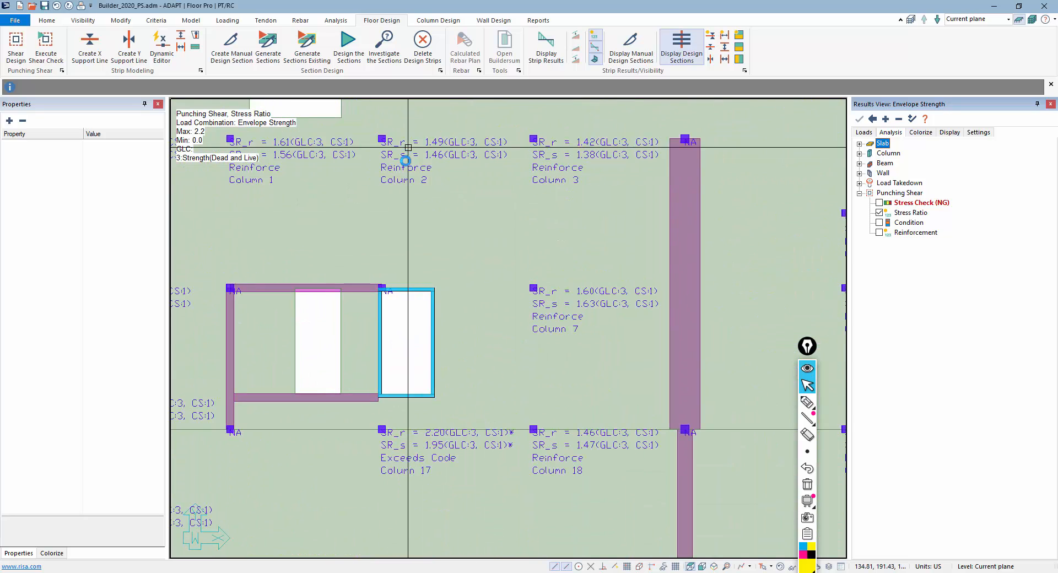
pyautogui.scroll(3, 468, 198)
pyautogui.scroll(1, 470, 206)
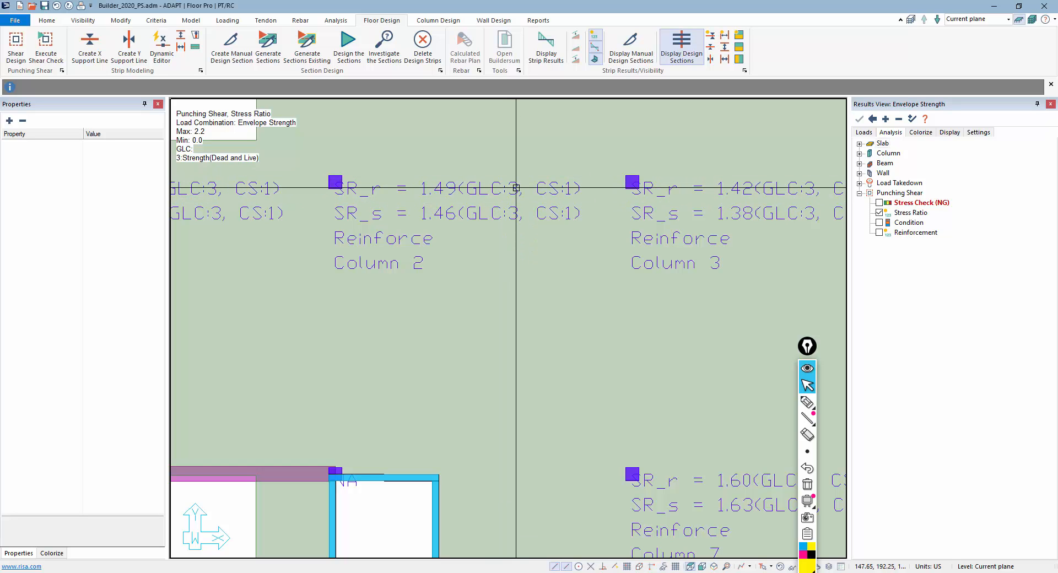
# Review the load combination definitions to identify the governing combination number, leaving them unmodified
pyautogui.click(227, 20)
pyautogui.click(47, 51)
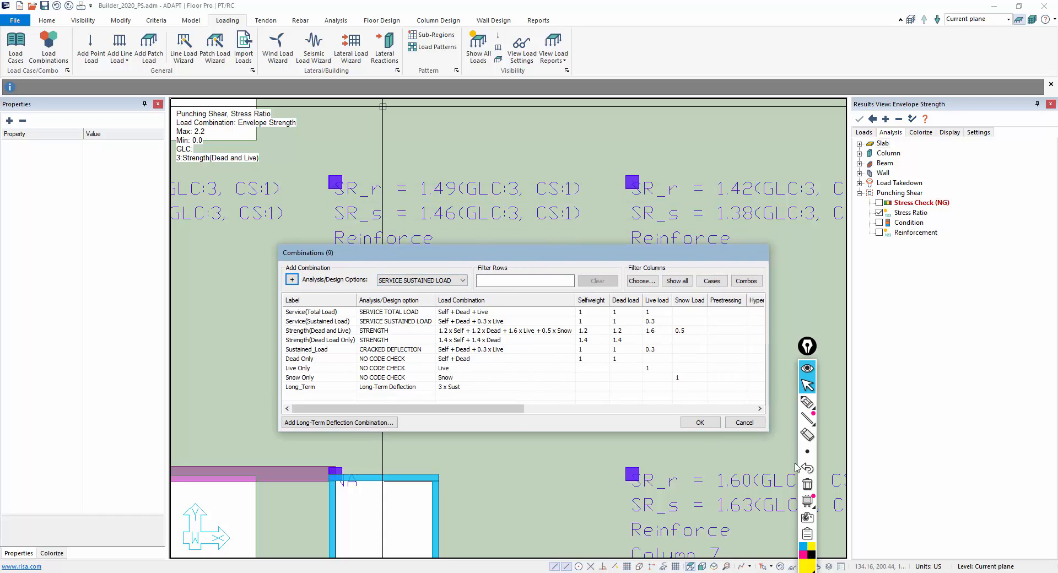
pyautogui.click(743, 422)
# Sketch a yellow square around Column 2 and a larger magenta square outside it to illustrate successive critical sections
pyautogui.scroll(-2, 495, 207)
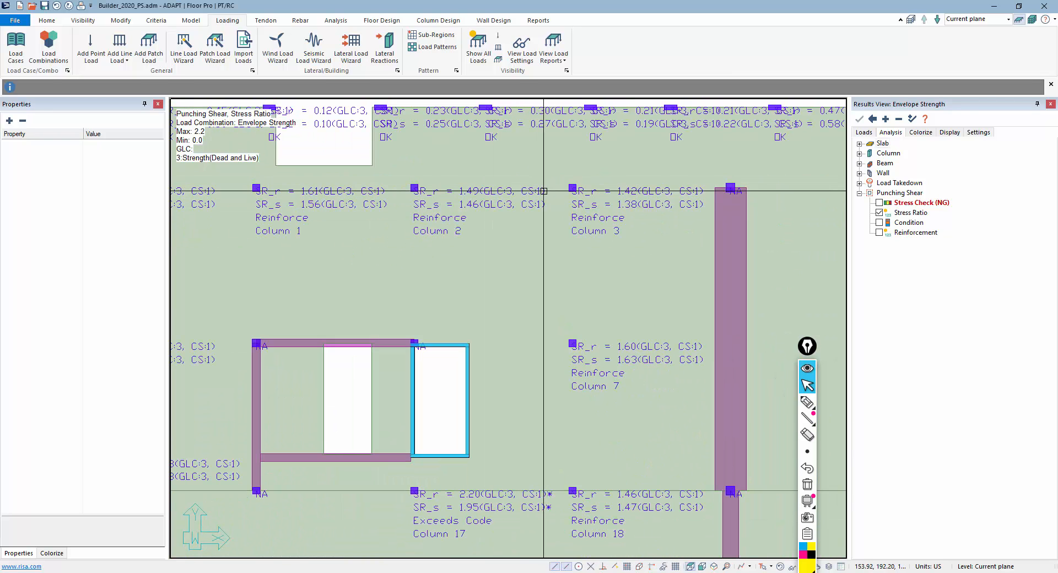
pyautogui.scroll(1, 541, 191)
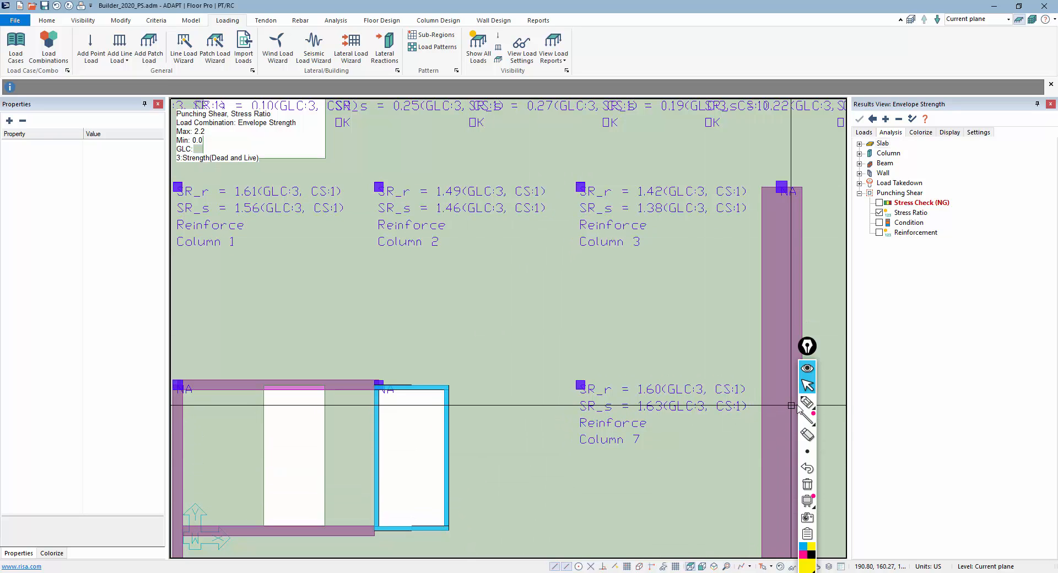
pyautogui.moveTo(806, 405)
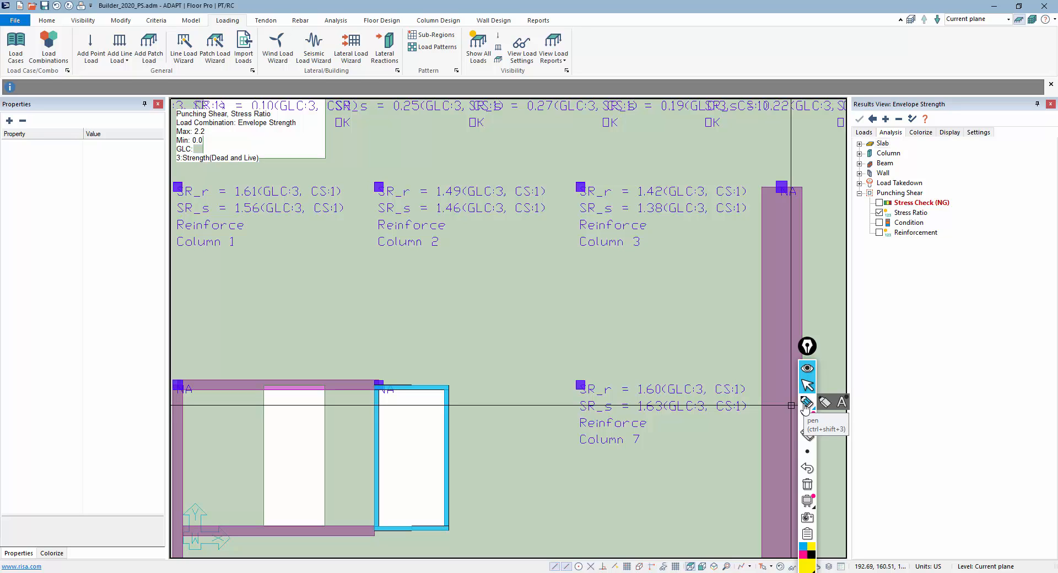
pyautogui.click(806, 405)
pyautogui.moveTo(366, 177)
pyautogui.mouseDown()
pyautogui.moveTo(388, 176)
pyautogui.moveTo(387, 195)
pyautogui.moveTo(365, 192)
pyautogui.moveTo(372, 178)
pyautogui.mouseUp()
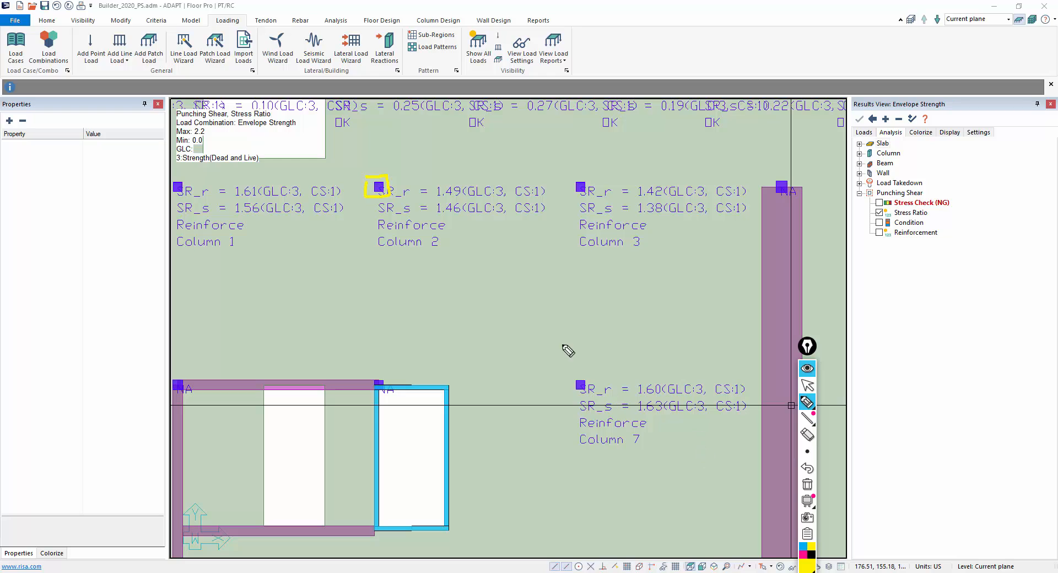
pyautogui.click(803, 554)
pyautogui.moveTo(358, 170)
pyautogui.mouseDown()
pyautogui.moveTo(395, 169)
pyautogui.moveTo(397, 203)
pyautogui.moveTo(375, 205)
pyautogui.moveTo(361, 187)
pyautogui.moveTo(368, 173)
pyautogui.mouseUp()
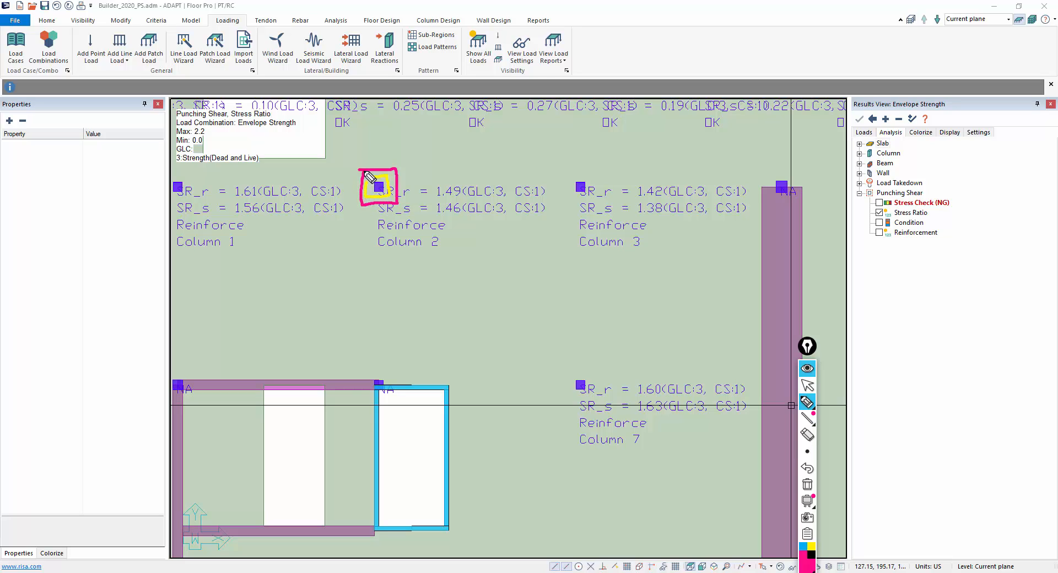
# Underline both CS:1 labels in Column 2's stress ratios in magenta, then clear all markup
pyautogui.moveTo(515, 197); pyautogui.dragTo(545, 197)
pyautogui.click(518, 214)
pyautogui.click(806, 385)
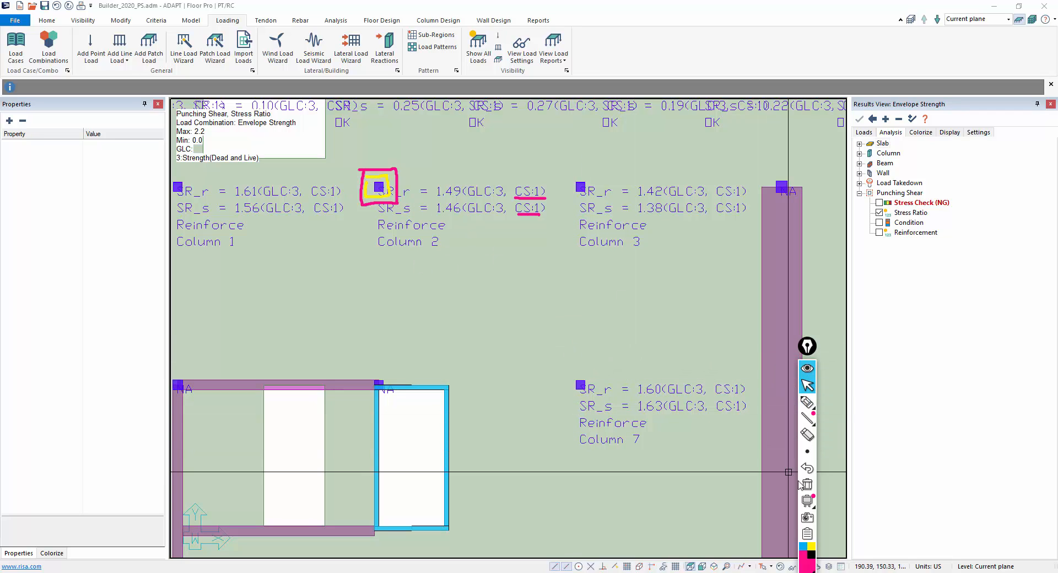
pyautogui.click(806, 500)
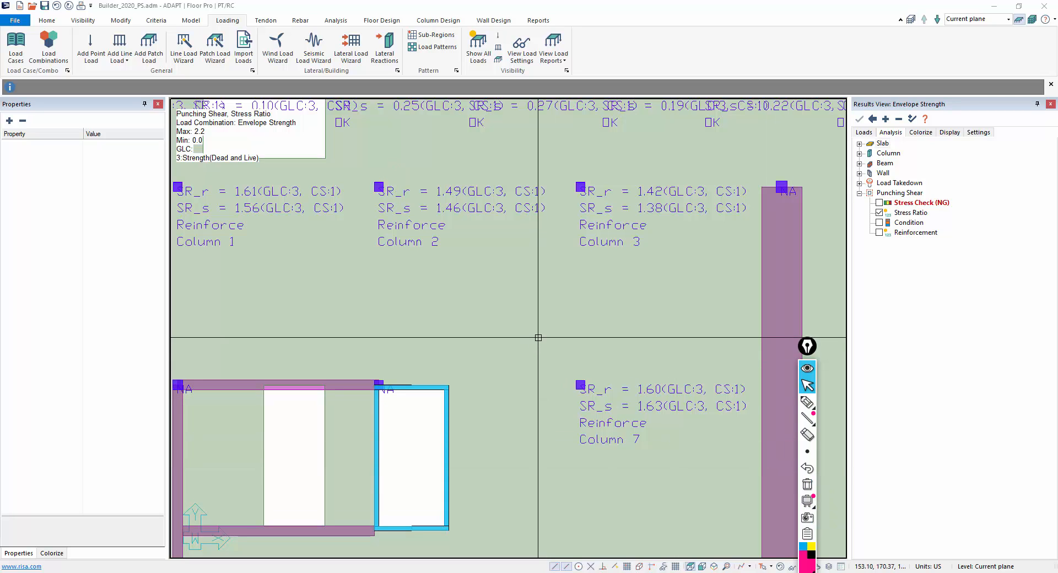
# Display the punching shear Condition results and examine the critical sections around the columns near the openings
pyautogui.click(879, 223)
pyautogui.scroll(2, 378, 165)
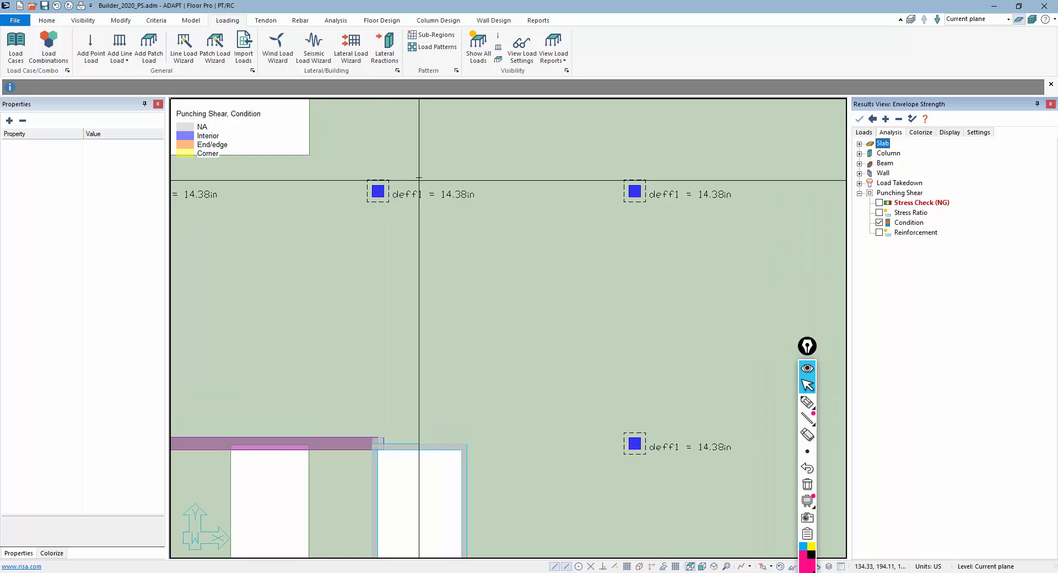
pyautogui.scroll(-2, 491, 207)
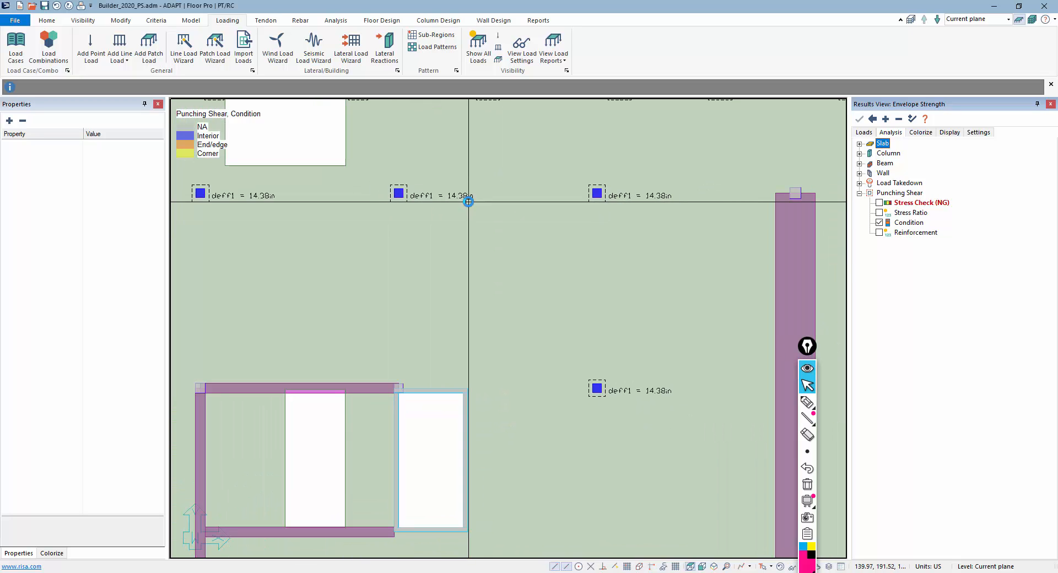
# Display the punching shear Reinforcement results and examine the stud rail callouts at the columns near the openings
pyautogui.scroll(-1, 468, 202)
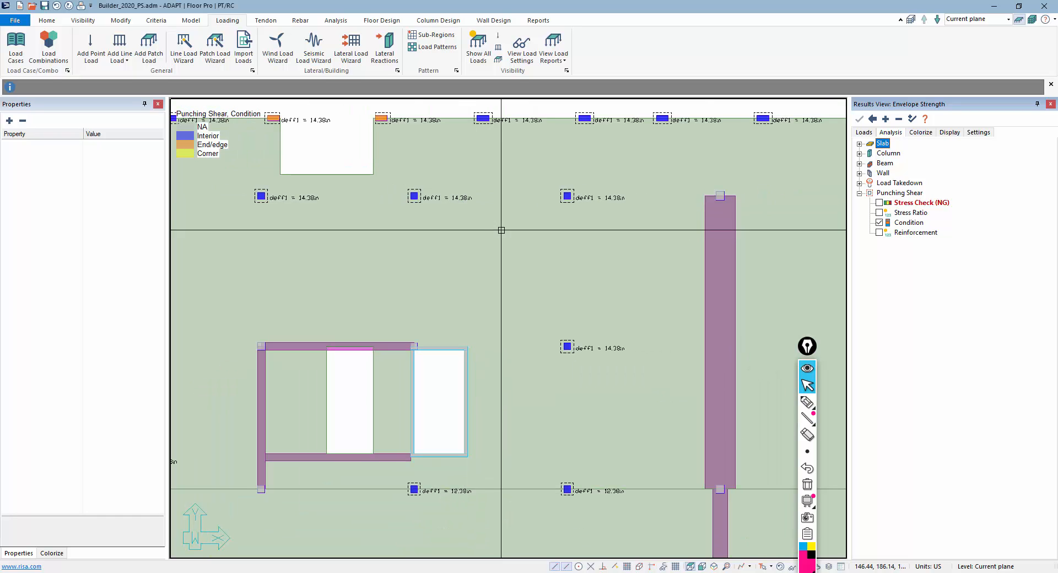
pyautogui.scroll(3, 406, 187)
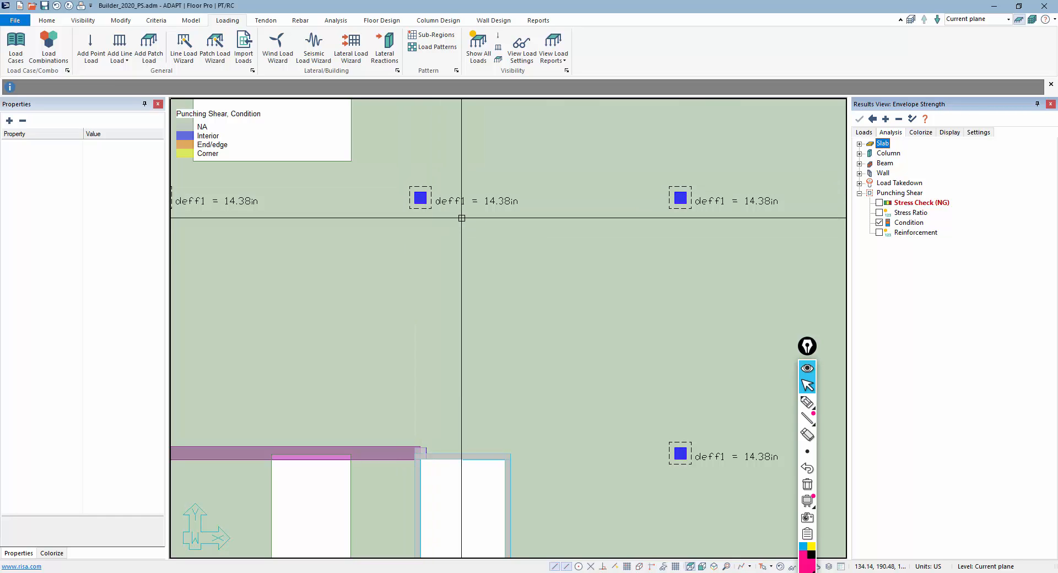
pyautogui.click(879, 232)
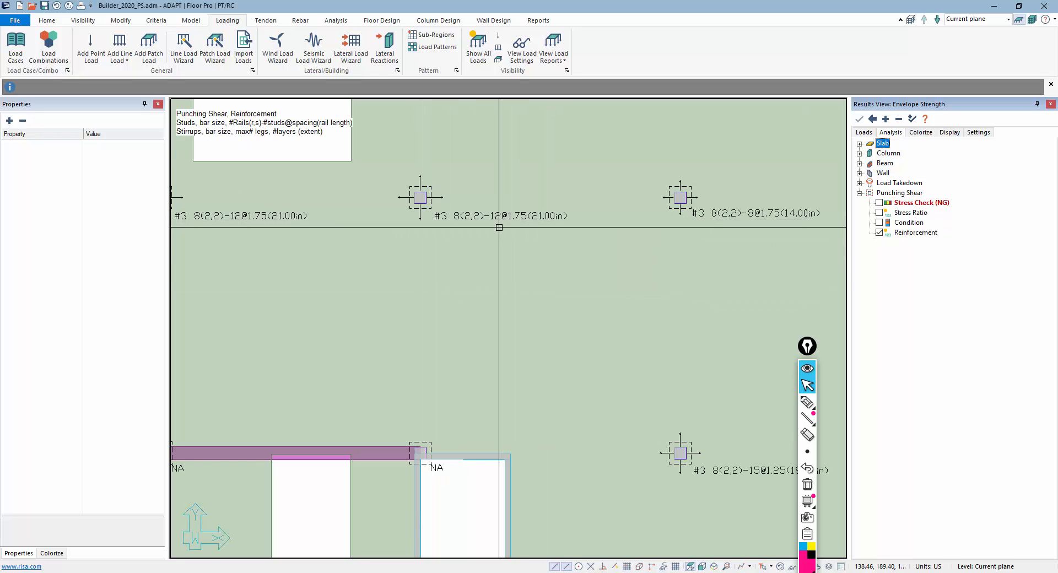
# Return to the punching shear Stress Ratio results, followed by the Stress Check results for the columns across the slab
pyautogui.click(880, 222)
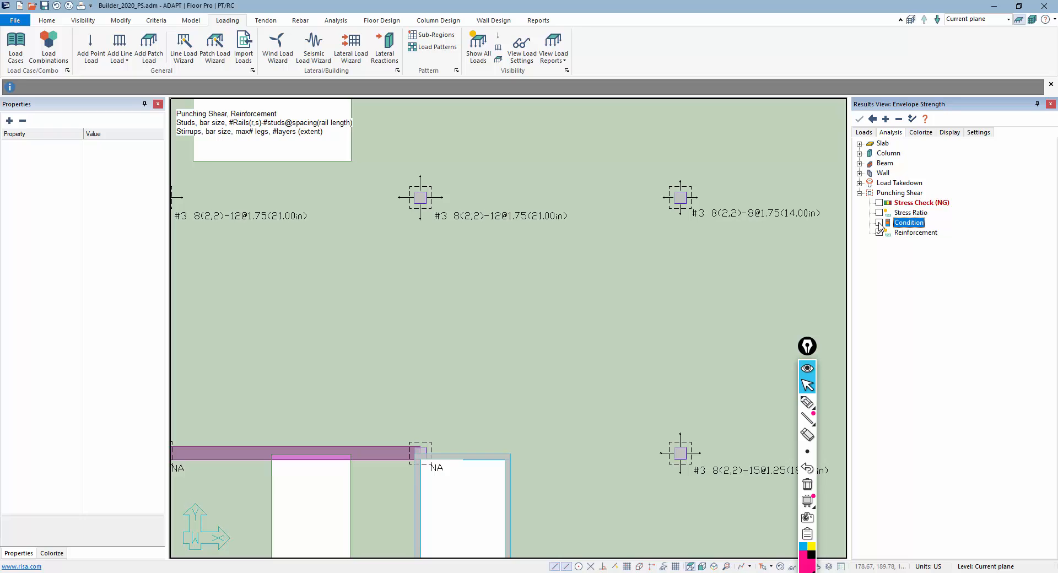
pyautogui.click(879, 213)
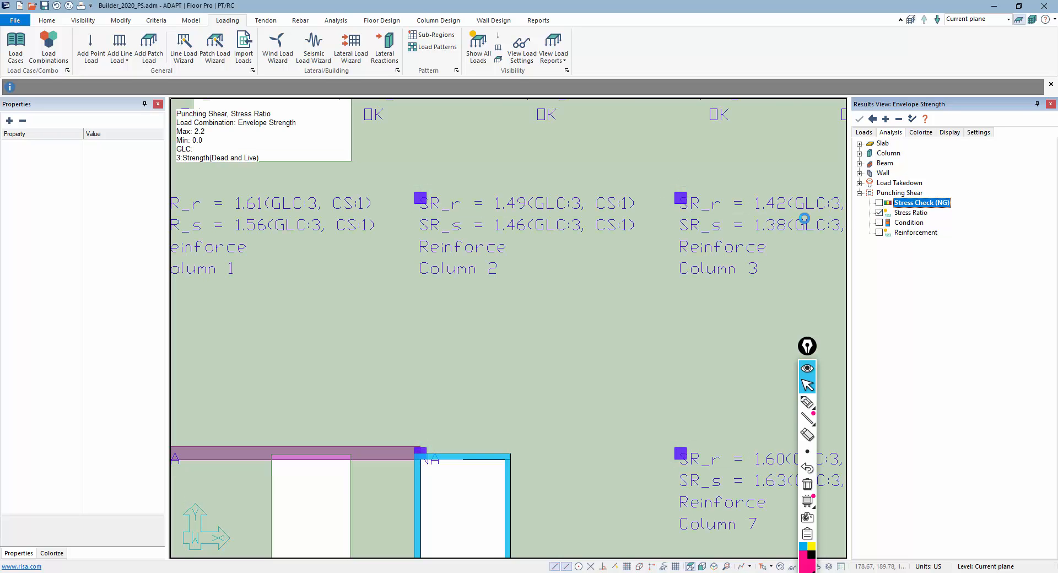
pyautogui.click(879, 203)
pyautogui.scroll(-2, 415, 268)
pyautogui.scroll(-2, 415, 267)
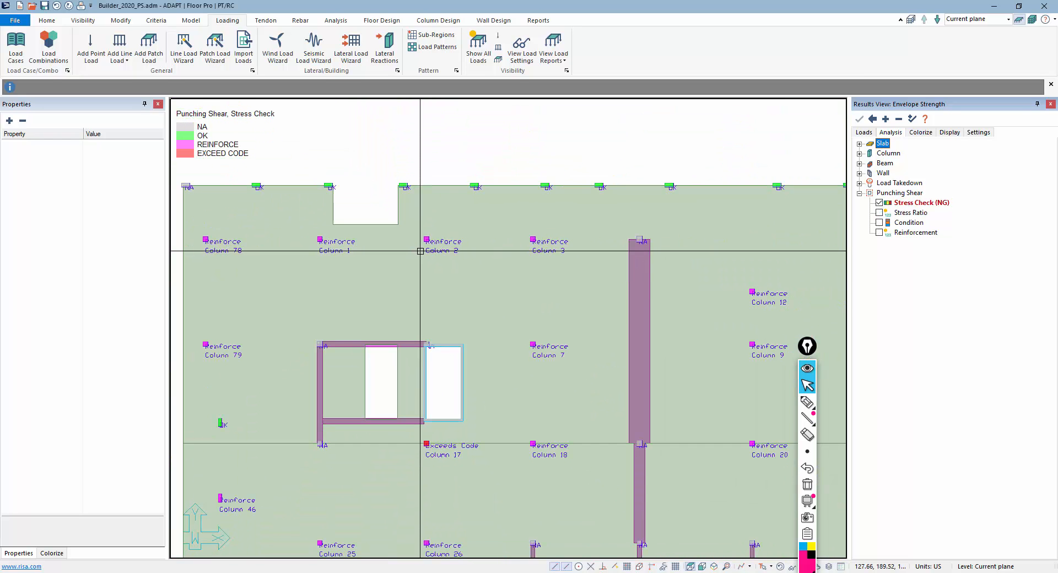